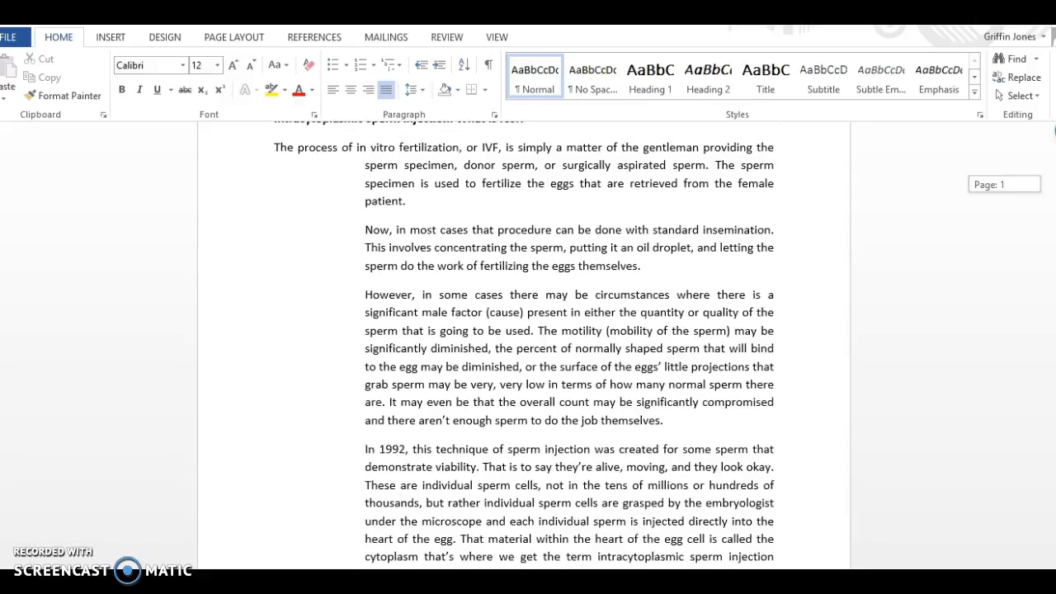
Examine the ICSI sections on the first two pages and the tracked deletions in the rest of the transcript.
scroll(524, 346, down, 15)
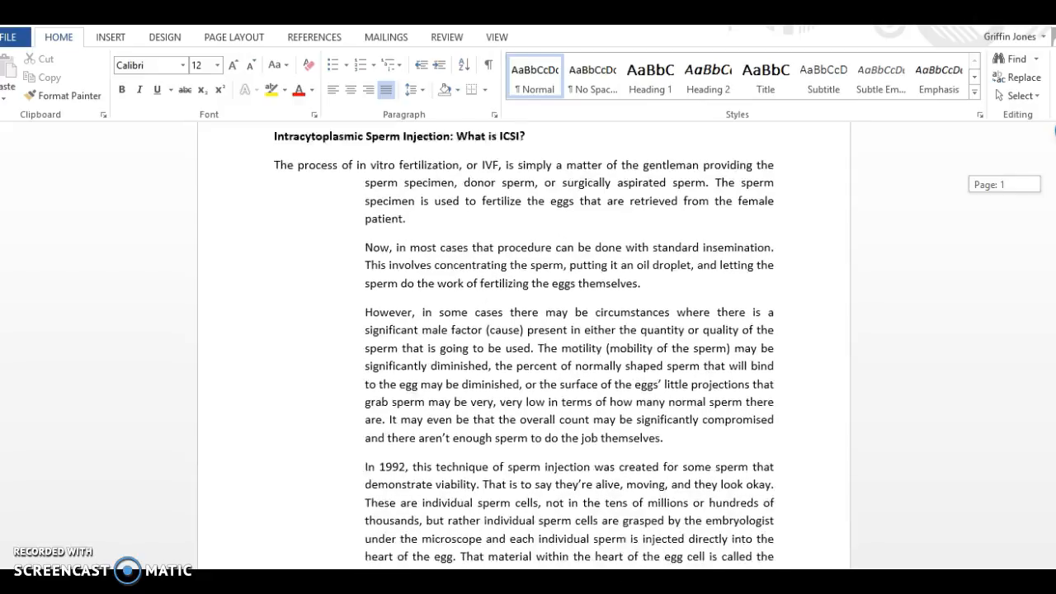
scroll(235, 456, down, 20)
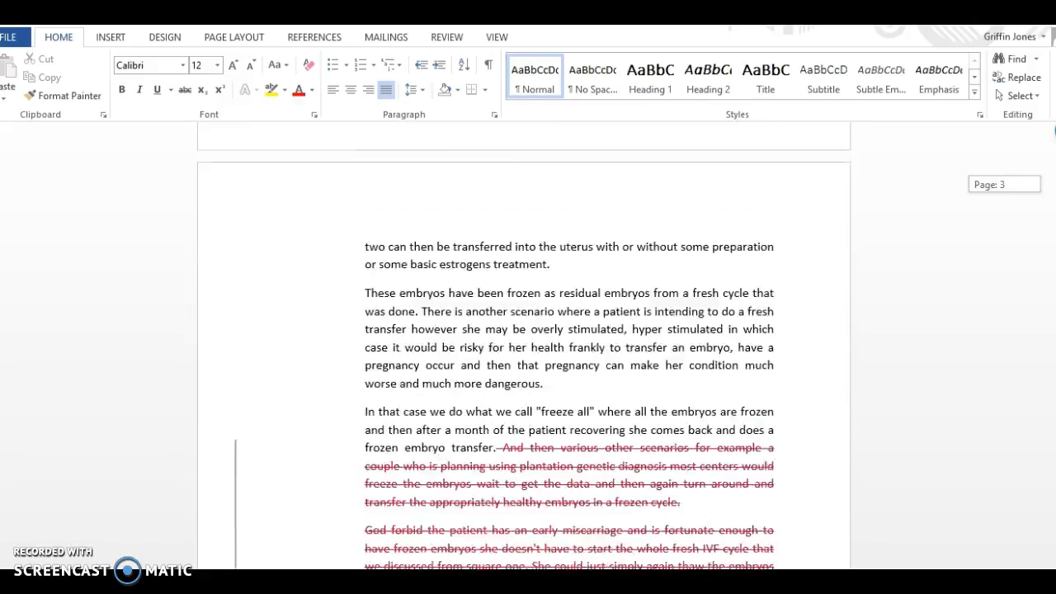
scroll(524, 347, up, 6)
scroll(524, 347, down, 8)
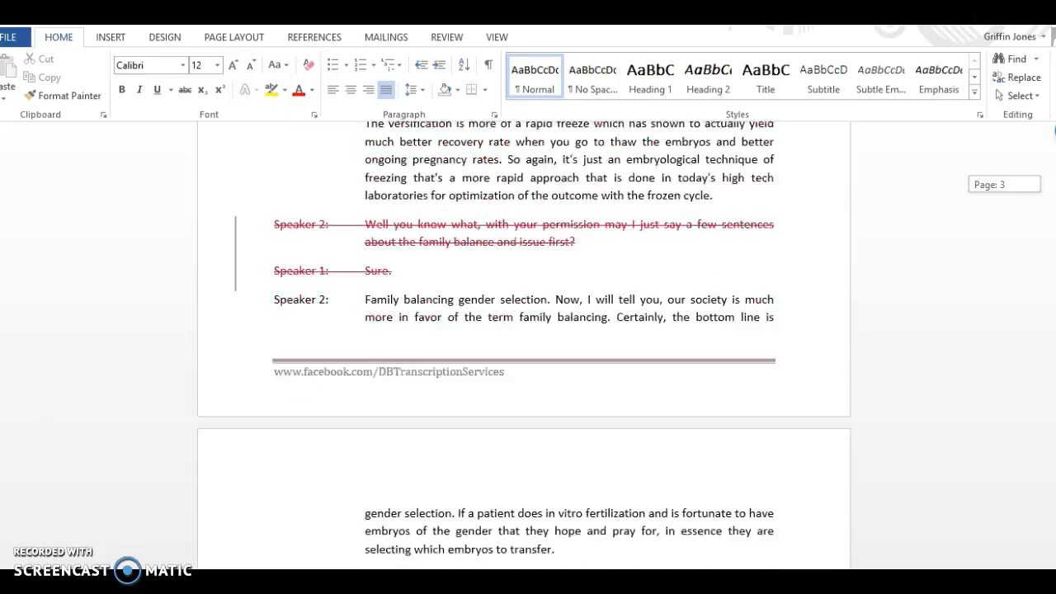
scroll(524, 347, down, 3)
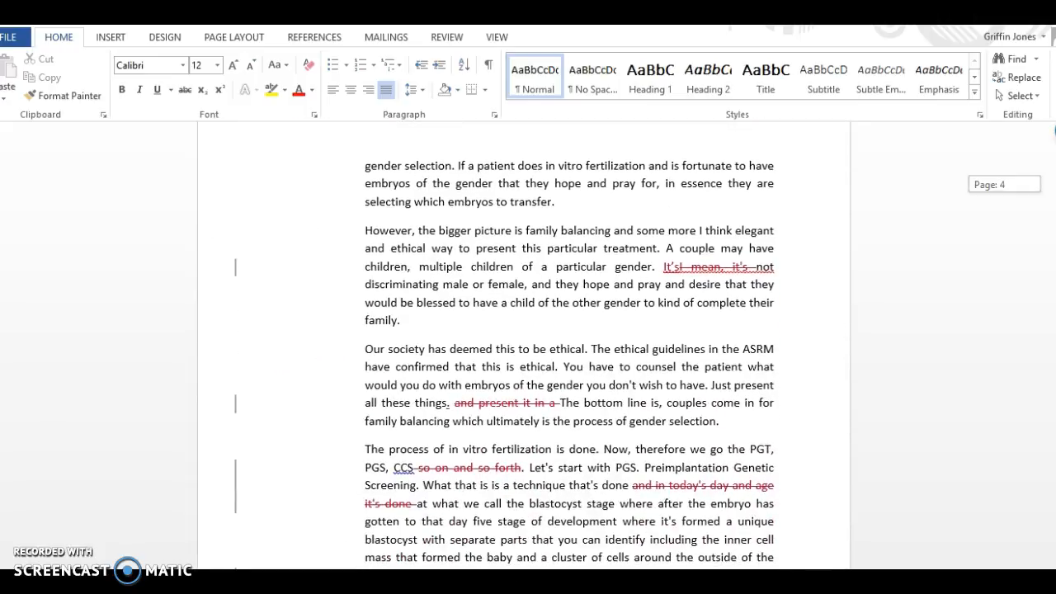
scroll(524, 347, down, 2)
scroll(524, 346, up, 2)
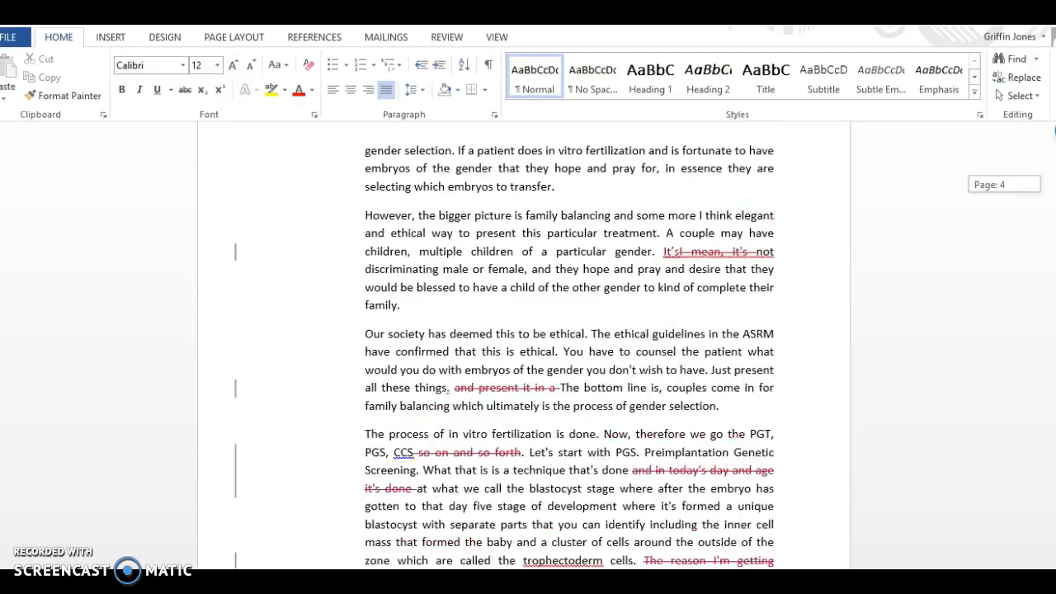
scroll(524, 346, down, 8)
scroll(524, 347, down, 6)
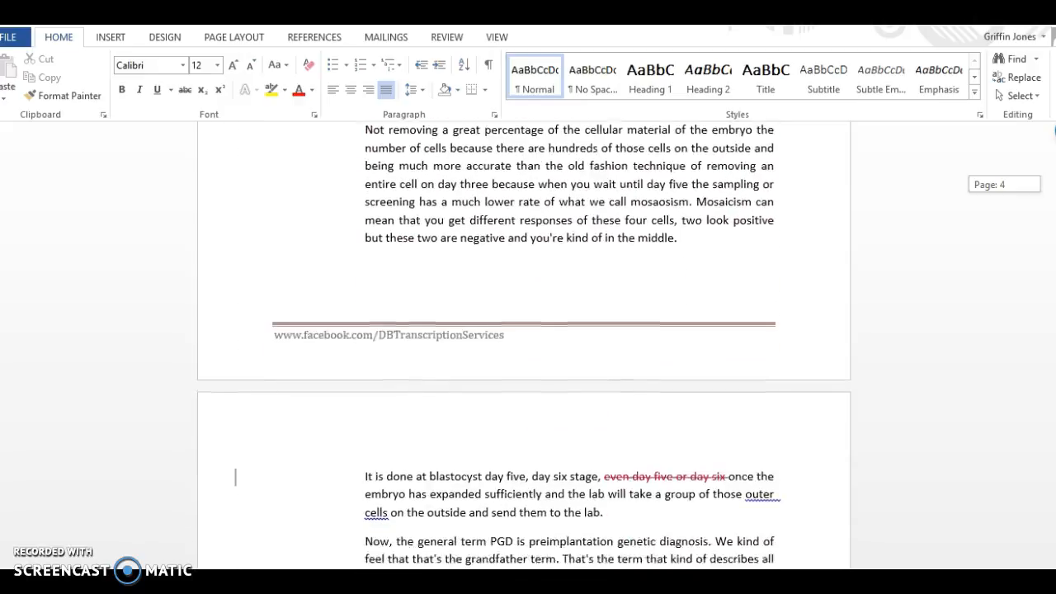
scroll(235, 352, down, 1)
scroll(235, 352, up, 20)
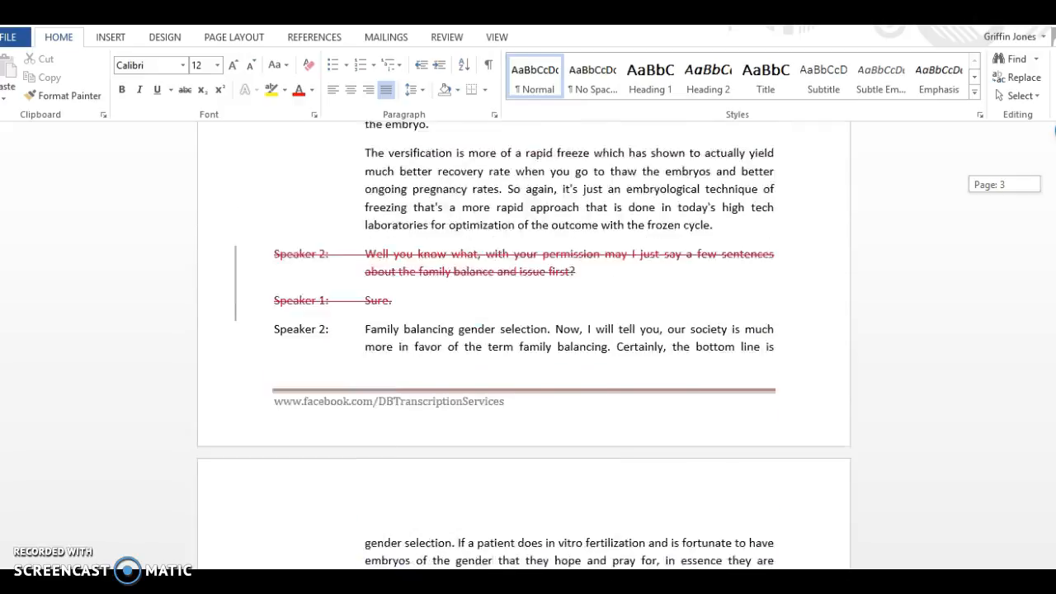
drag(1055, 167, 1055, 162)
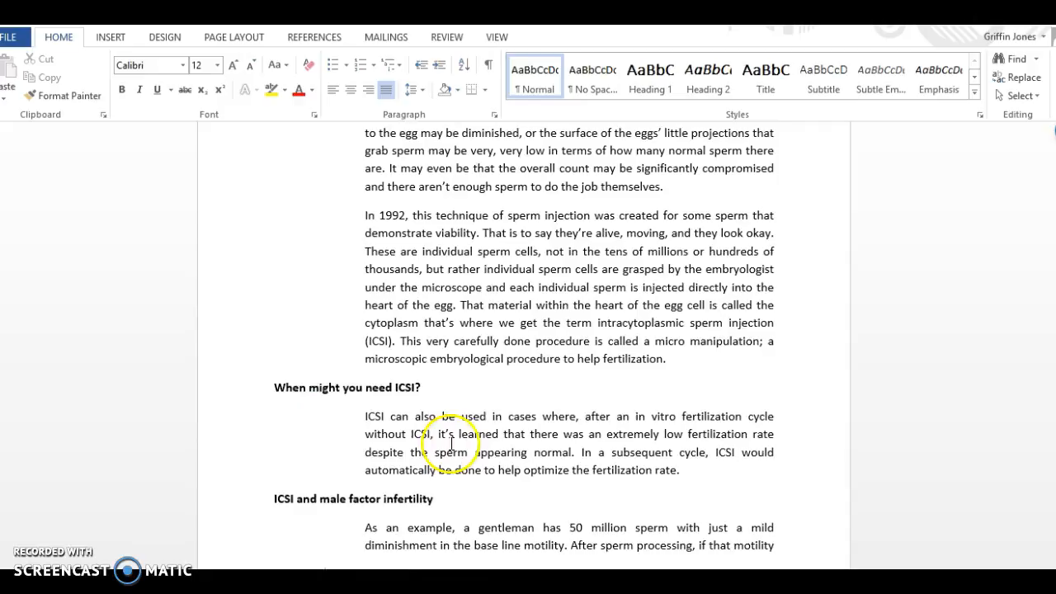
drag(1055, 131, 1055, 129)
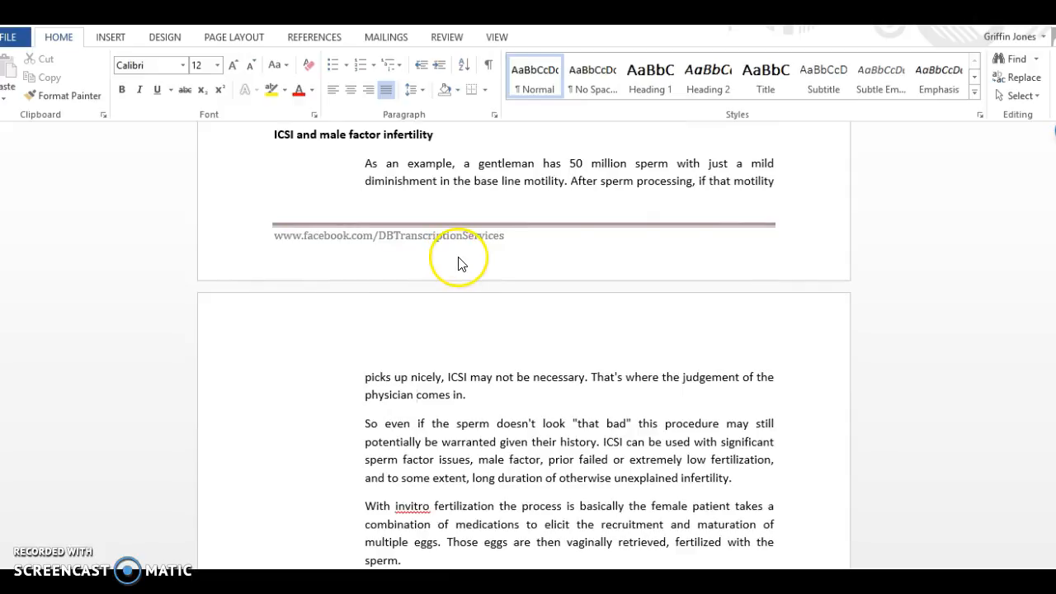
drag(1055, 131, 1055, 133)
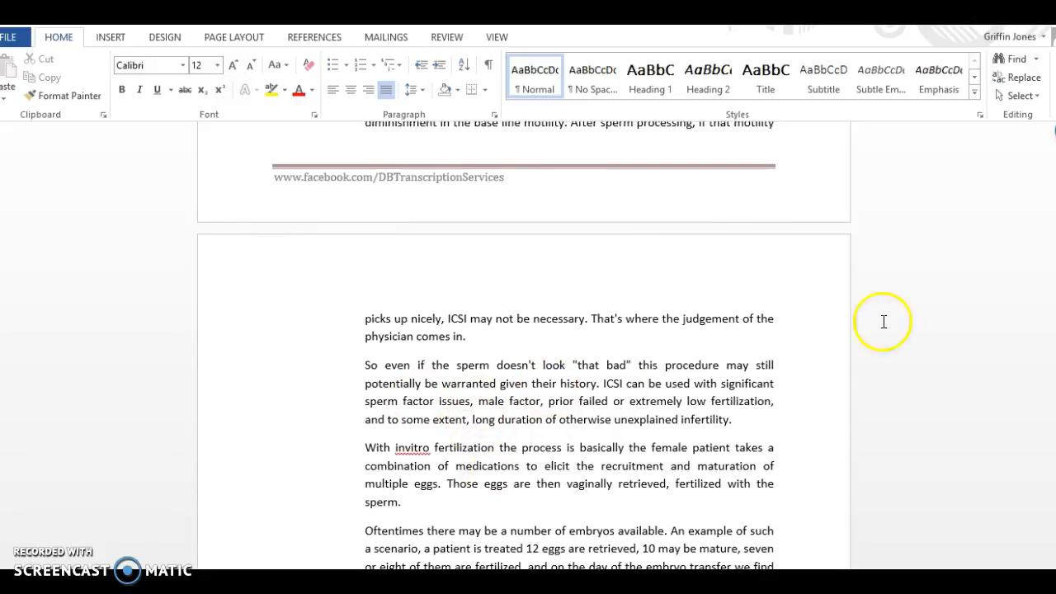
drag(1055, 130, 1054, 133)
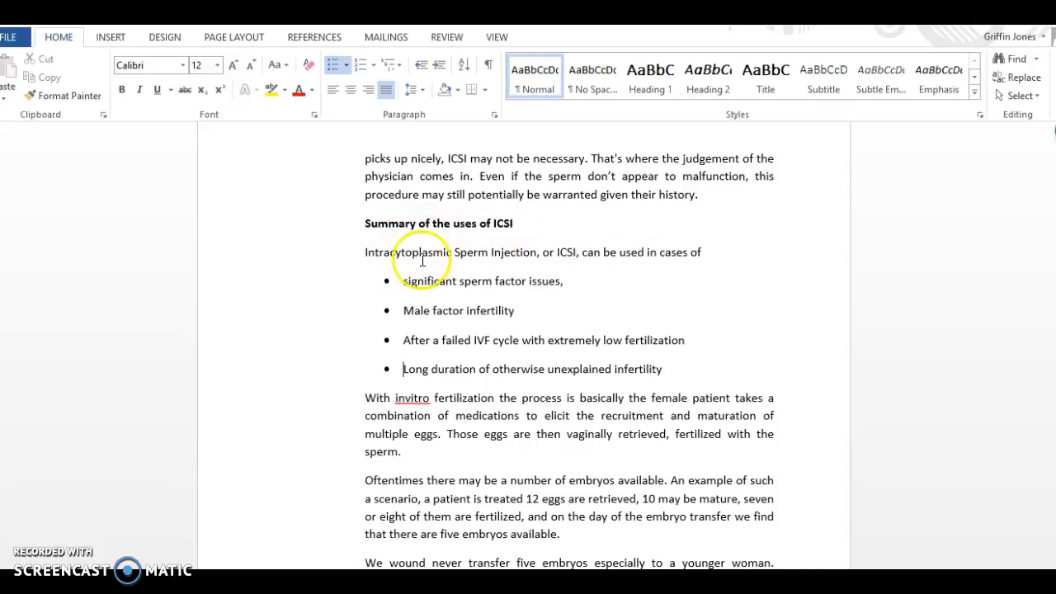
Capitalize the first bullet under "Summary of the uses of ICSI" so it reads "Significant sperm factor issues,".
drag(412, 282, 408, 282)
click(405, 283)
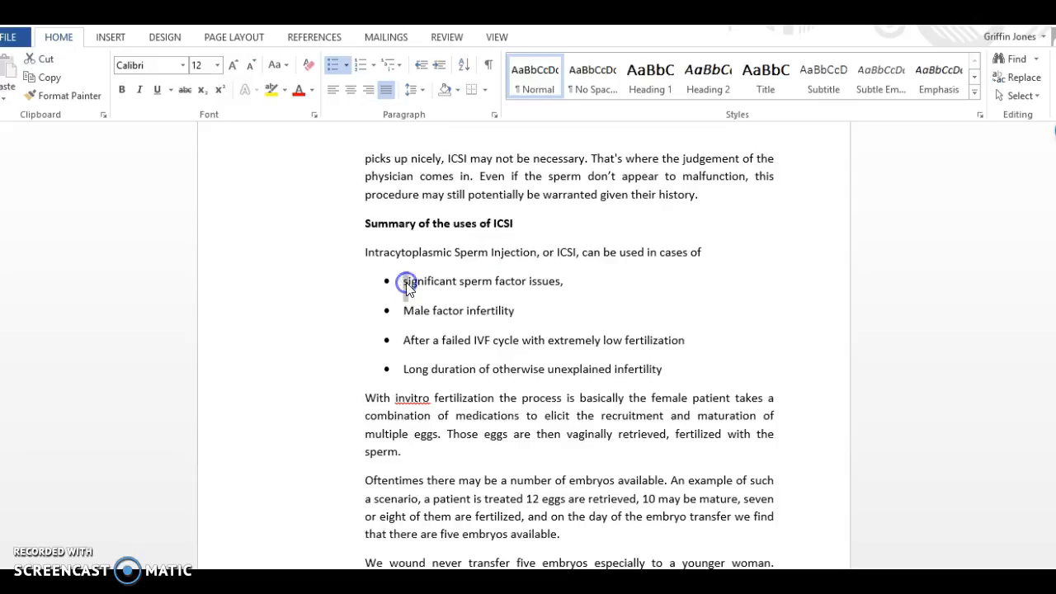
text(S)
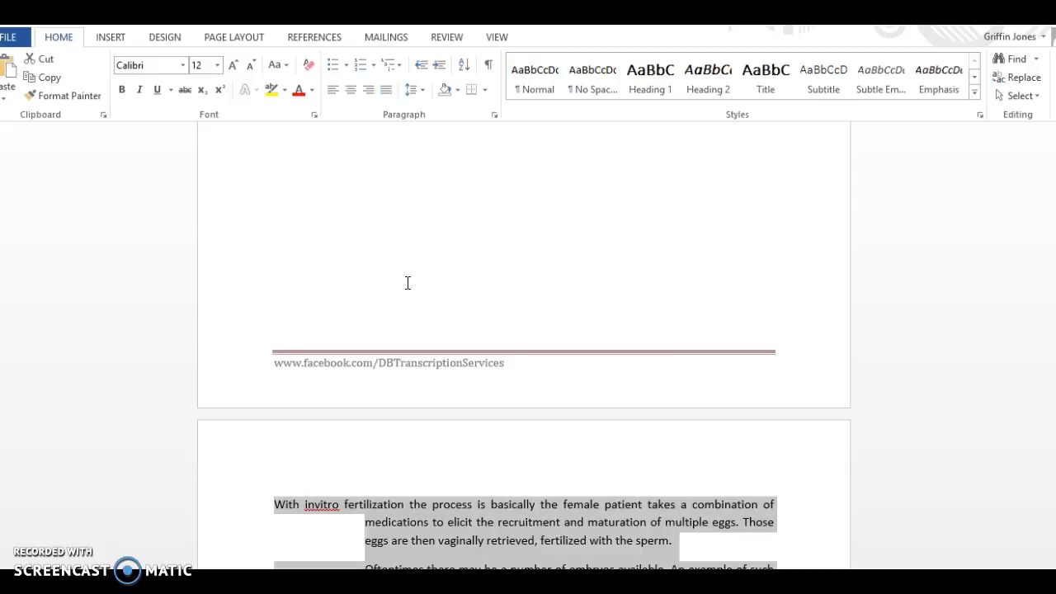
Move all text from "With invitro fertilization" onward out of the ICSI transcript and into Document1.
scroll(524, 346, up, 10)
scroll(524, 322, down, 10)
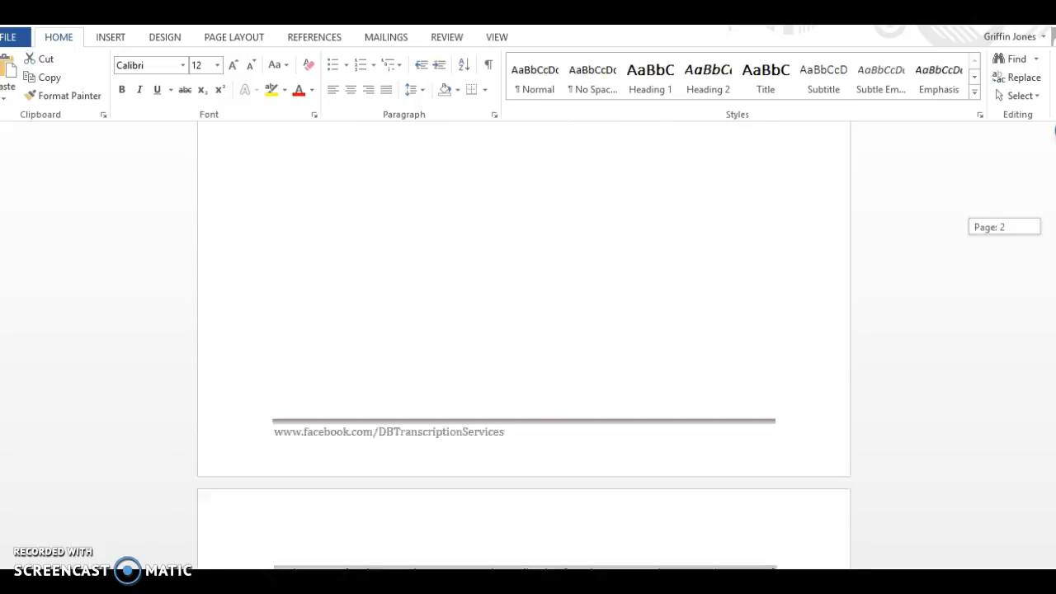
scroll(524, 347, down, 5)
scroll(524, 371, down, 2)
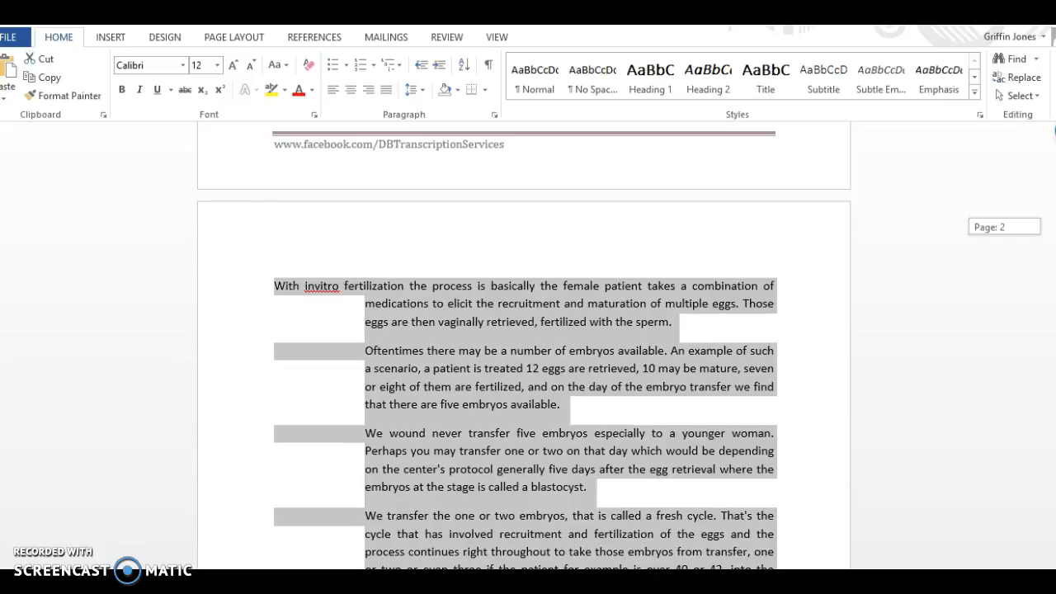
scroll(524, 347, up, 5)
scroll(524, 347, down, 3)
scroll(524, 347, up, 3)
scroll(524, 347, up, 3)
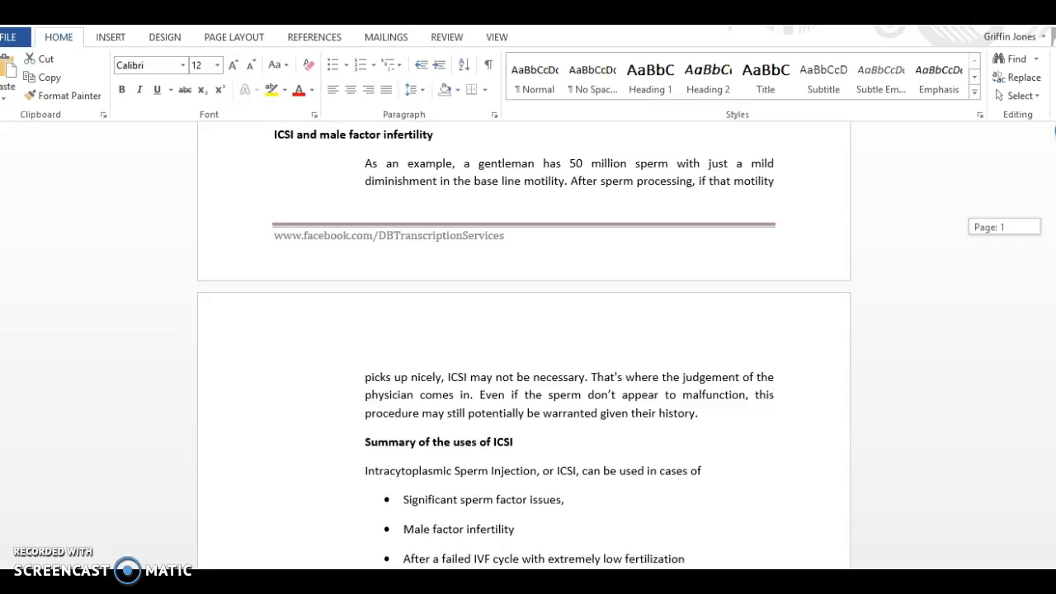
drag(1055, 130, 1055, 132)
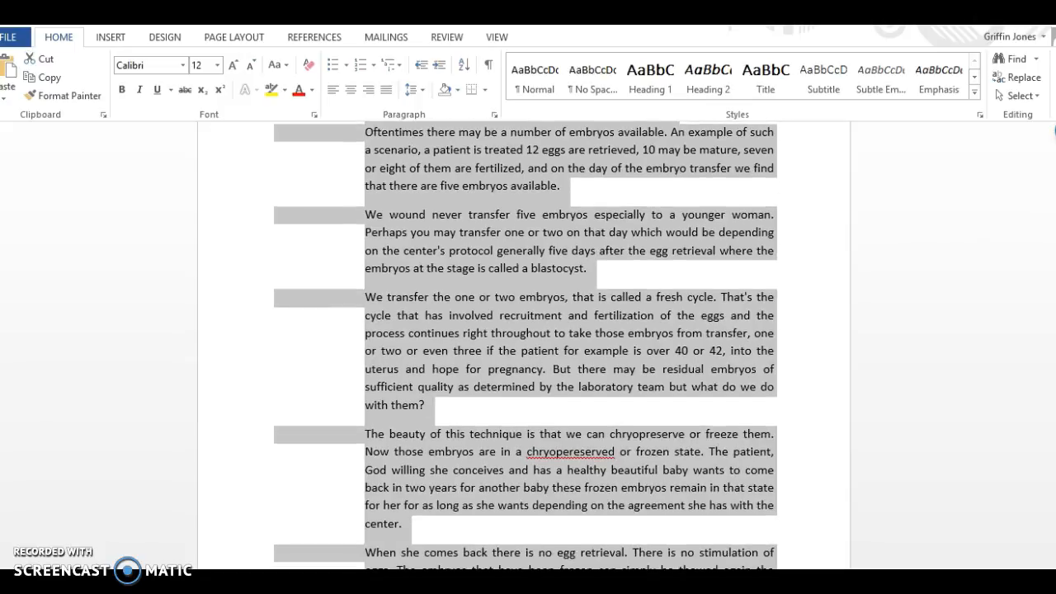
right_click(656, 315)
click(702, 325)
key(BackSpace)
mouse_move(593, 582)
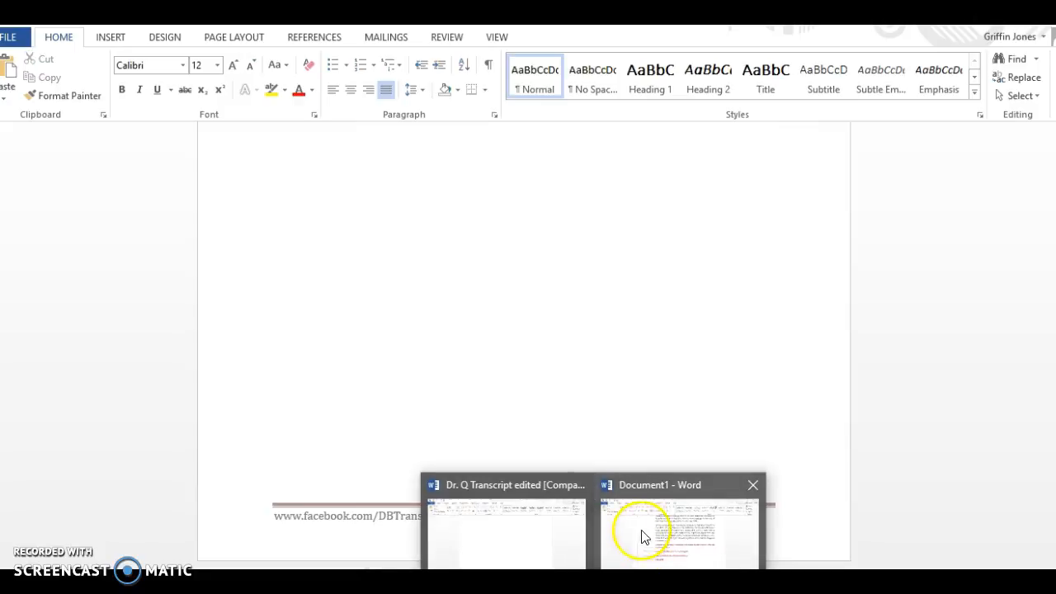
click(640, 497)
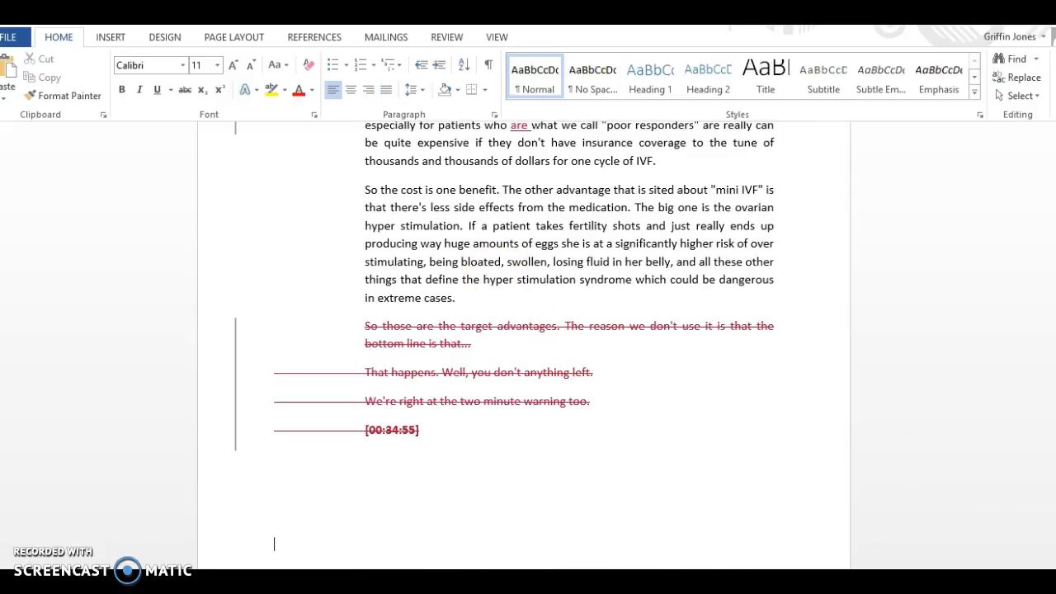
Save the edited transcript as "ICSI Page for new website" in the Dropbox CARMF folder as a Word 97-2003 document.
mouse_move(592, 581)
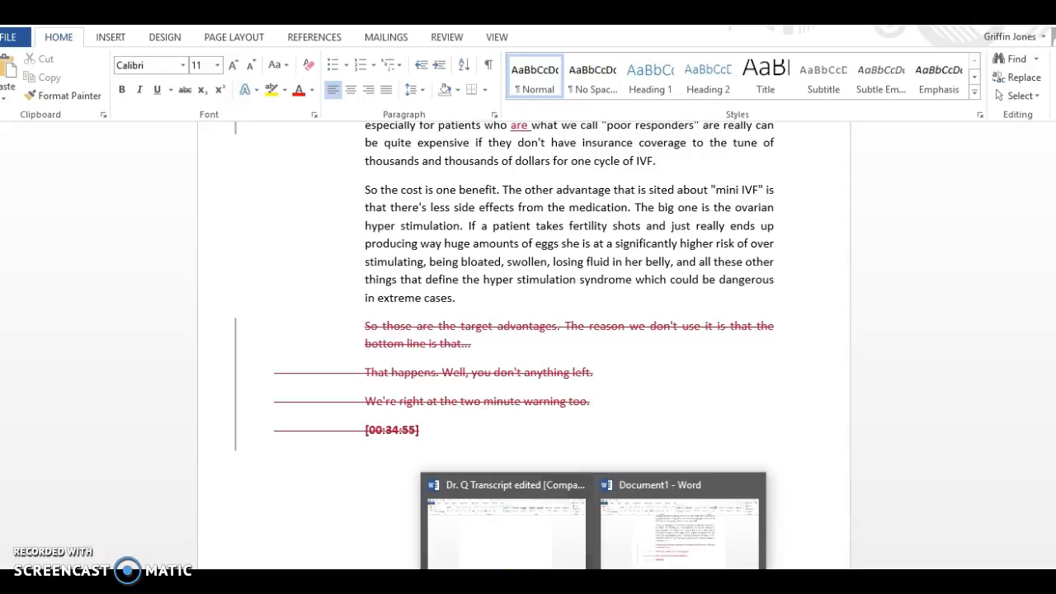
click(537, 549)
click(9, 38)
click(47, 198)
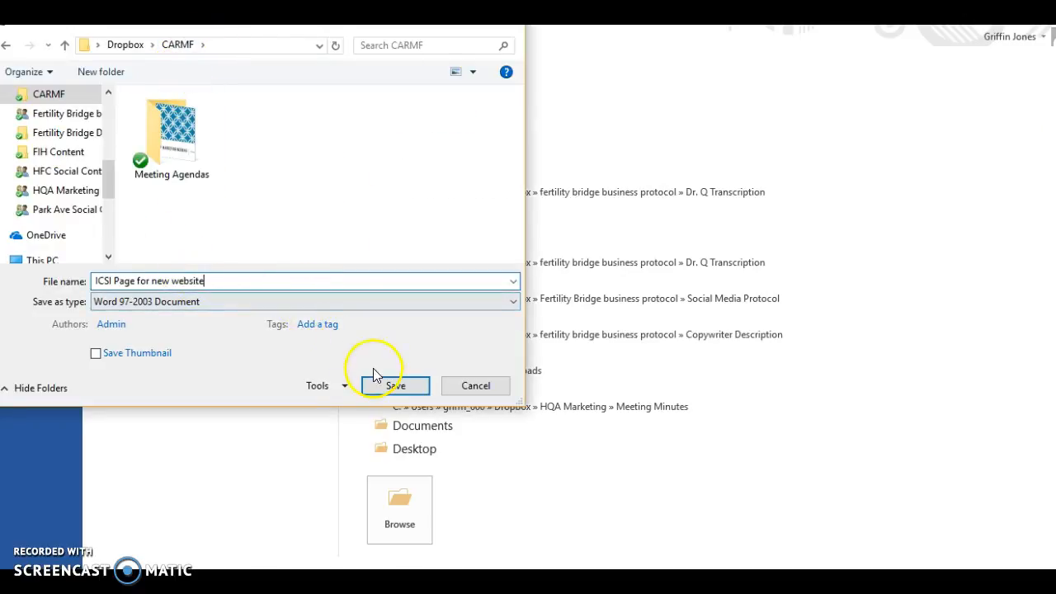
click(388, 391)
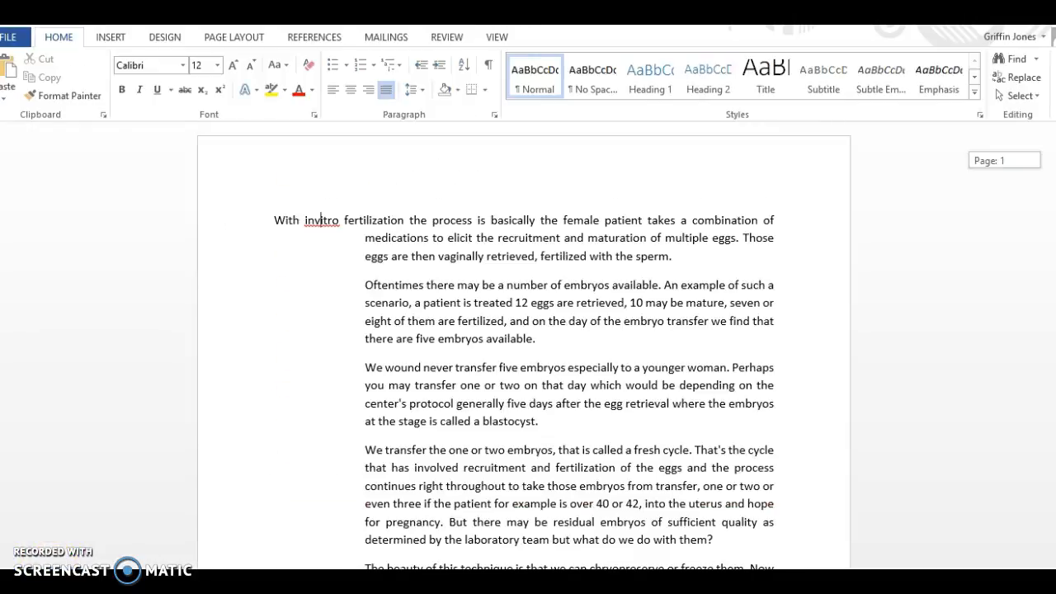
Read the moved text on IVF, fresh cycles and frozen embryos to identify the topic of its page.
scroll(524, 346, down, 1)
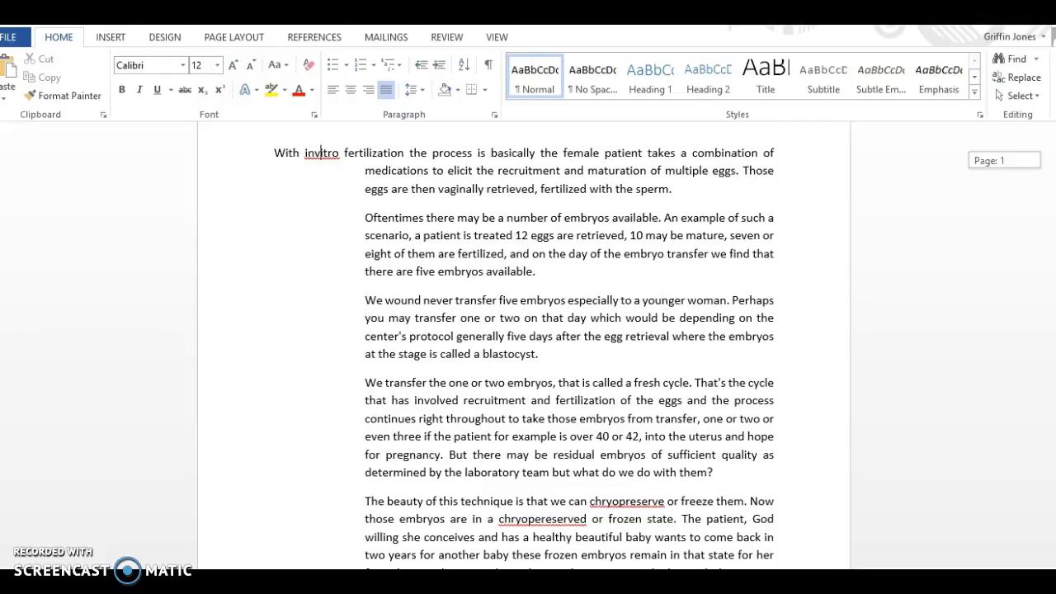
scroll(525, 354, down, 1)
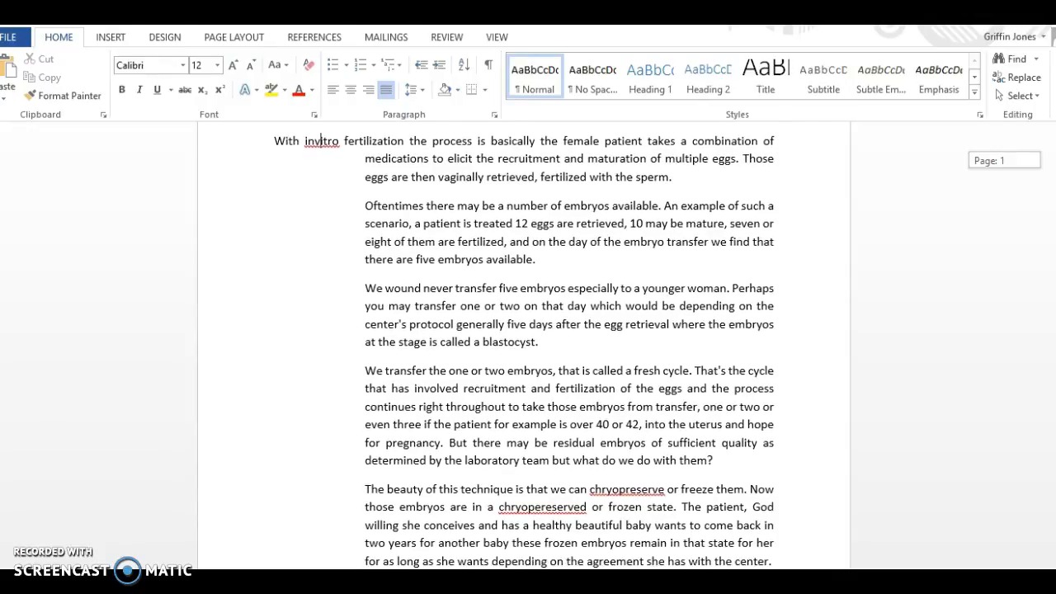
scroll(525, 346, down, 1)
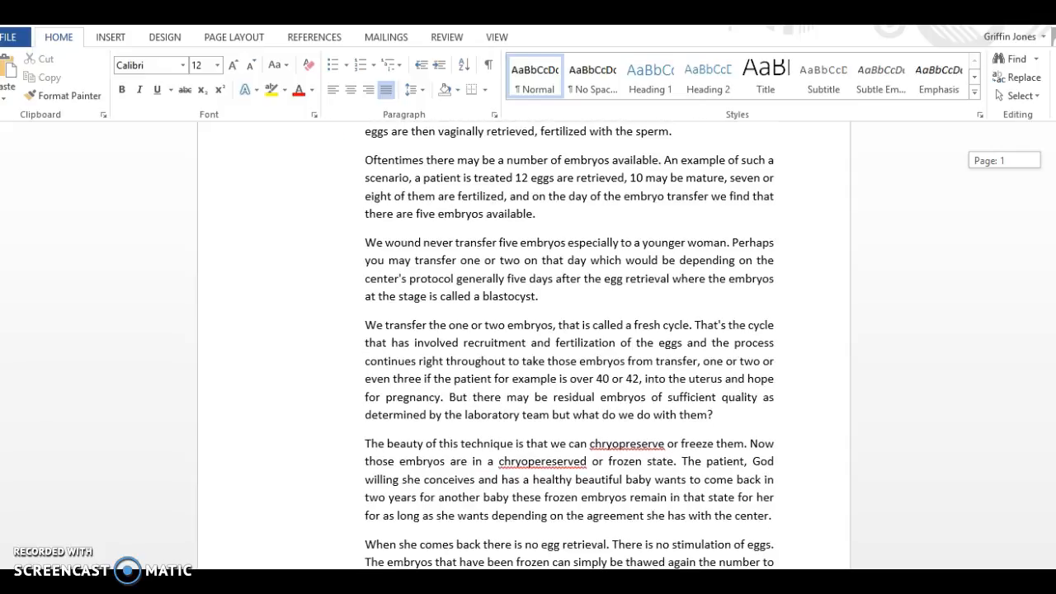
scroll(569, 347, down, 2)
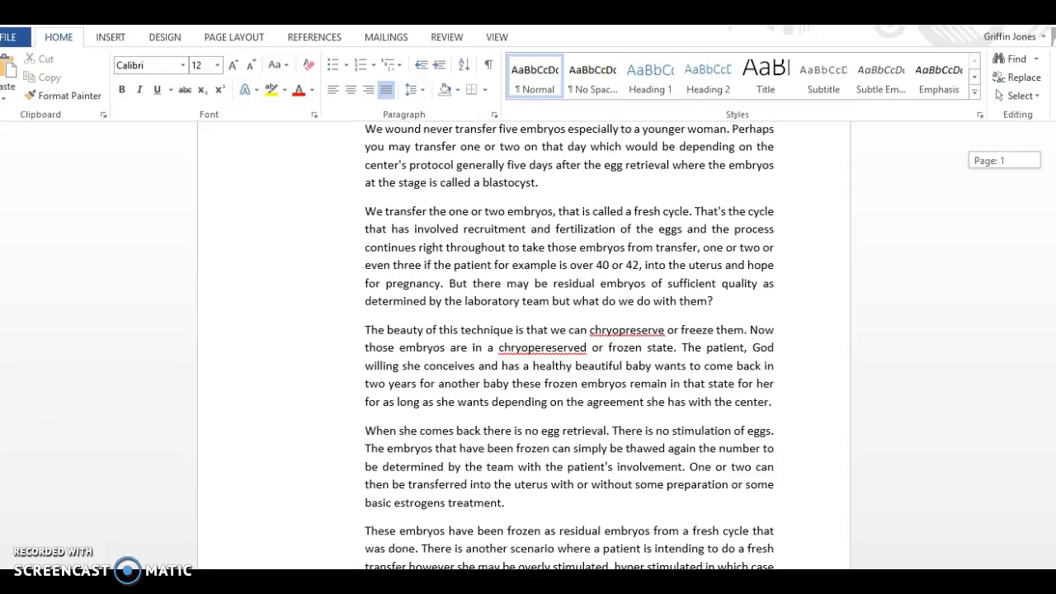
scroll(569, 347, down, 3)
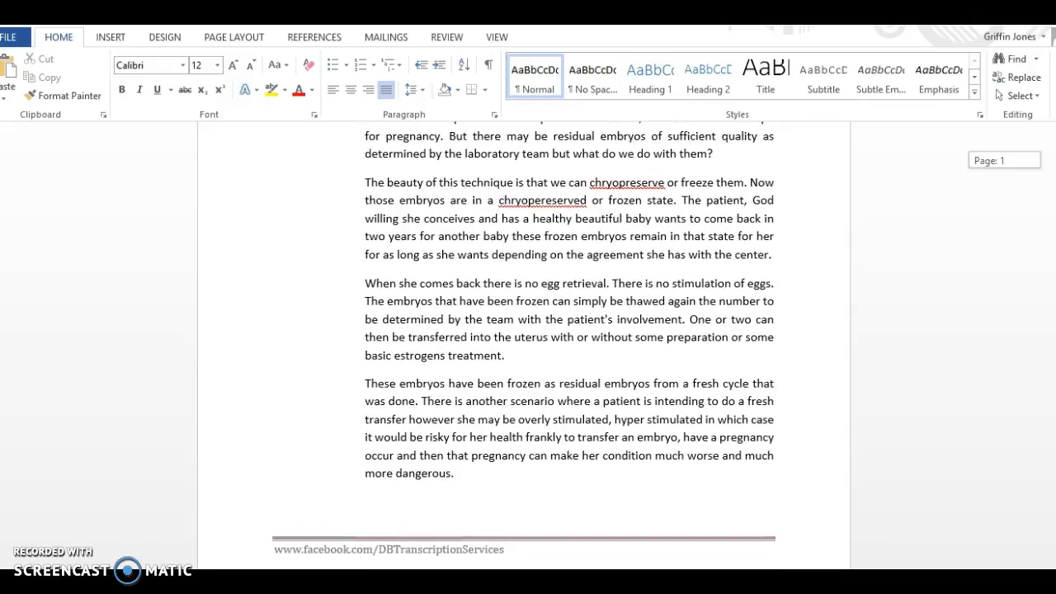
scroll(524, 344, down, 1)
scroll(524, 344, up, 5)
scroll(321, 221, up, 3)
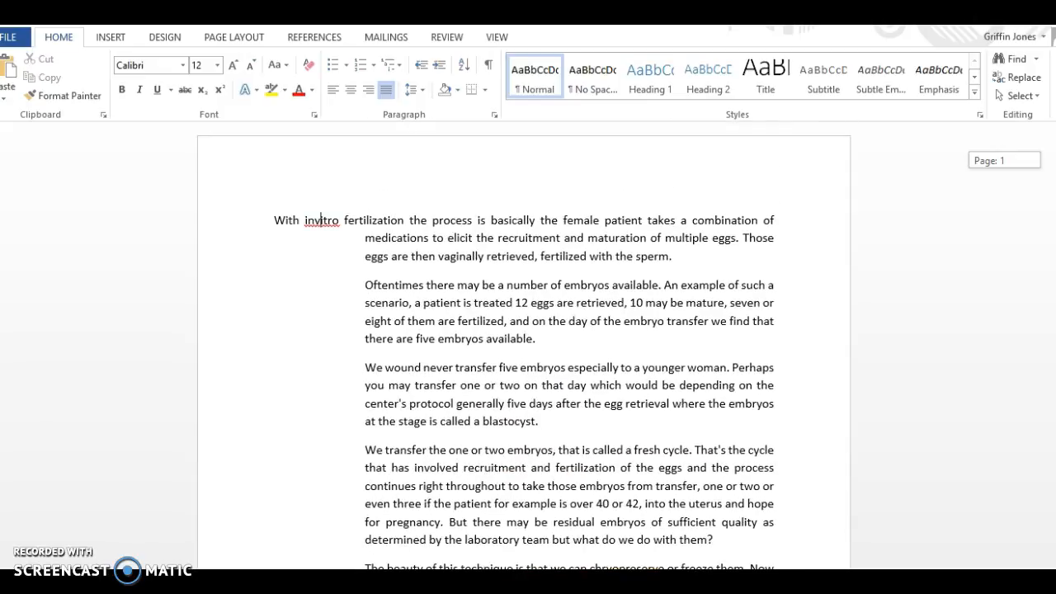
scroll(321, 220, down, 3)
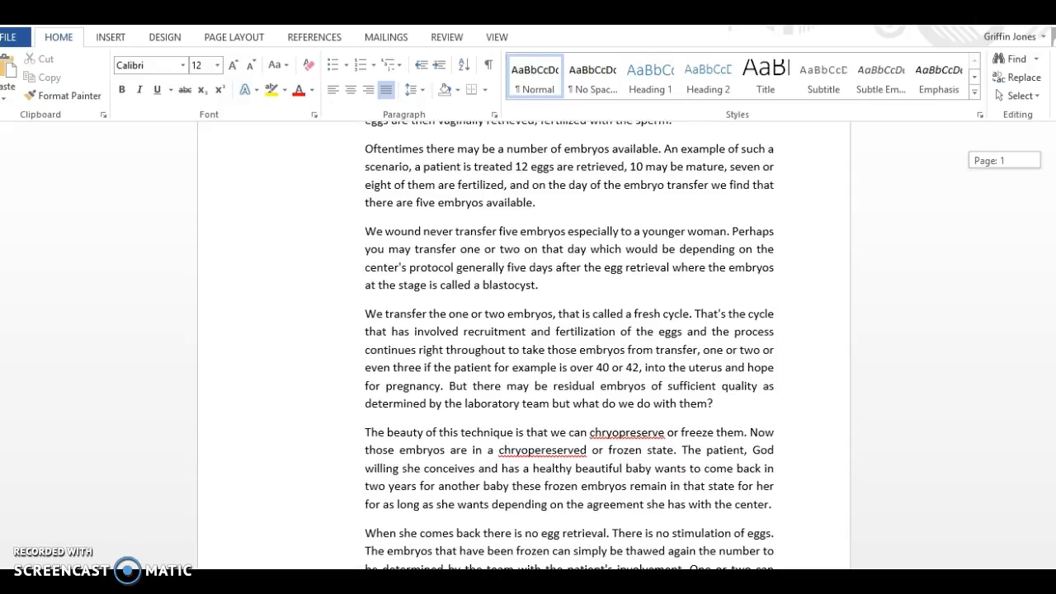
scroll(321, 220, down, 2)
scroll(320, 174, up, 4)
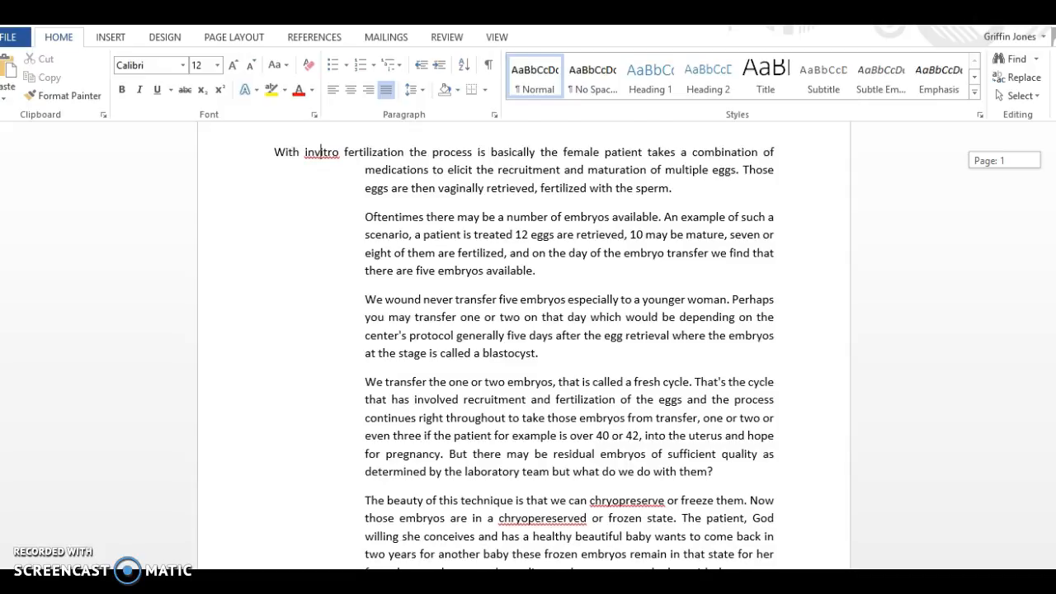
scroll(321, 174, down, 1)
scroll(321, 220, up, 2)
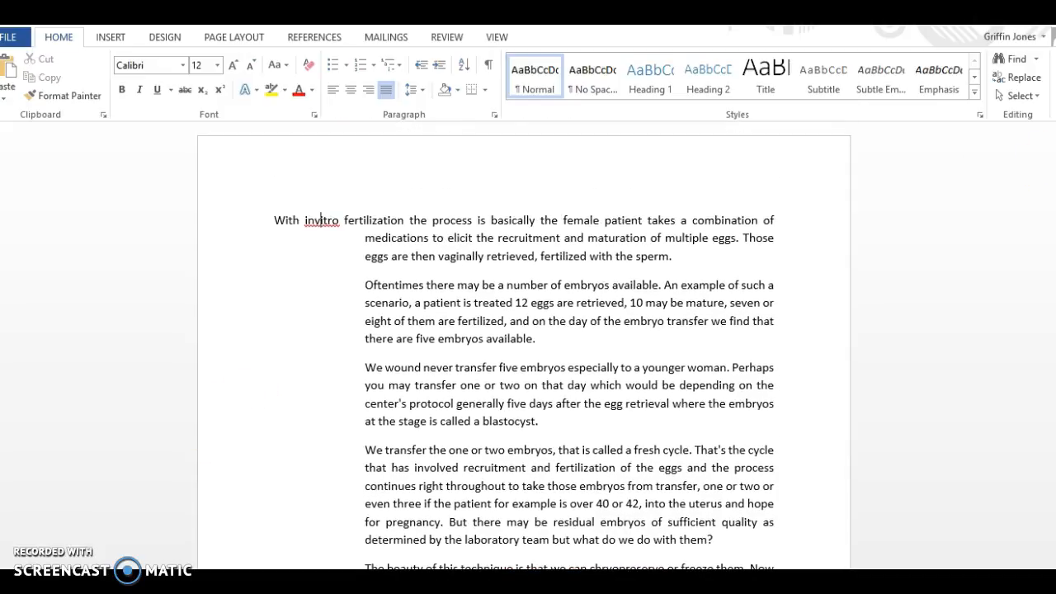
Add the title line "Frozen Embryo Transfer (FET)" above the first paragraph and delete "basically" from the opening sentence.
scroll(321, 214, up, 1)
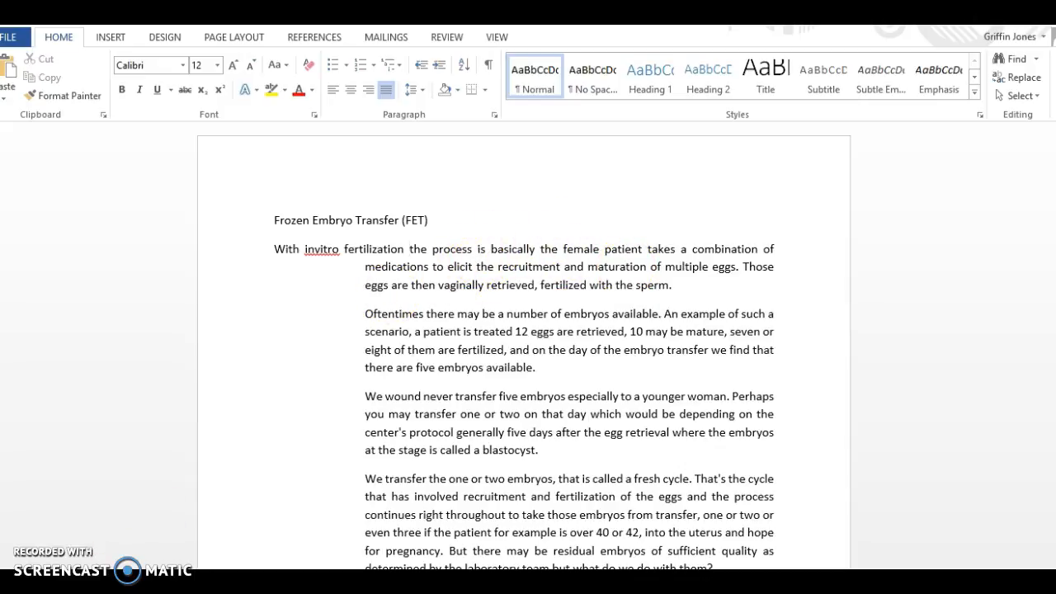
click(538, 248)
drag(538, 248, 493, 249)
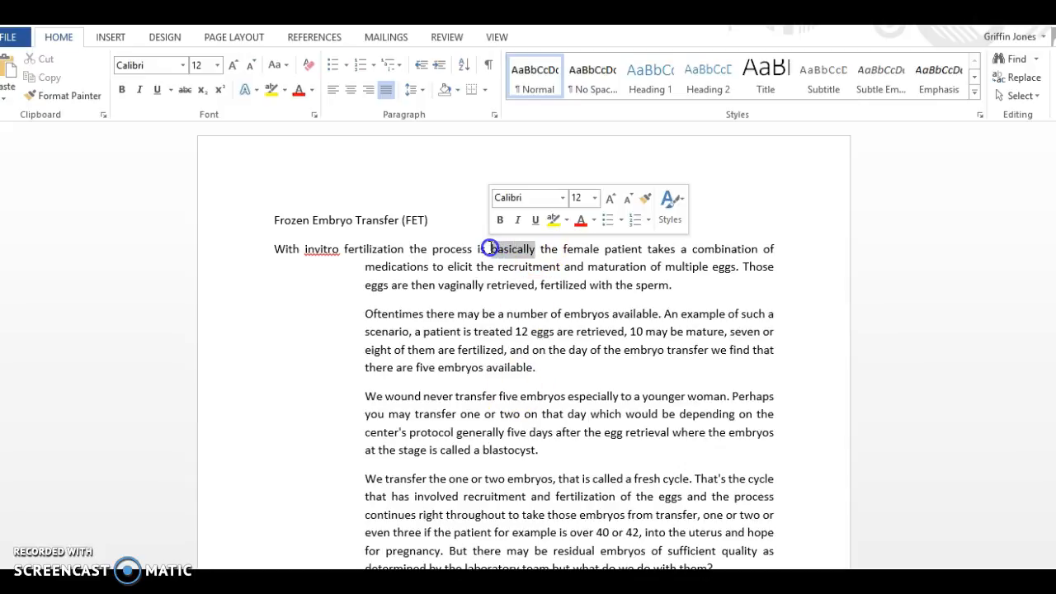
key(BackSpace)
Replace "invitro fertilization" in the opening sentence with "In Vitro Fertilization, IVF,".
click(95, 566)
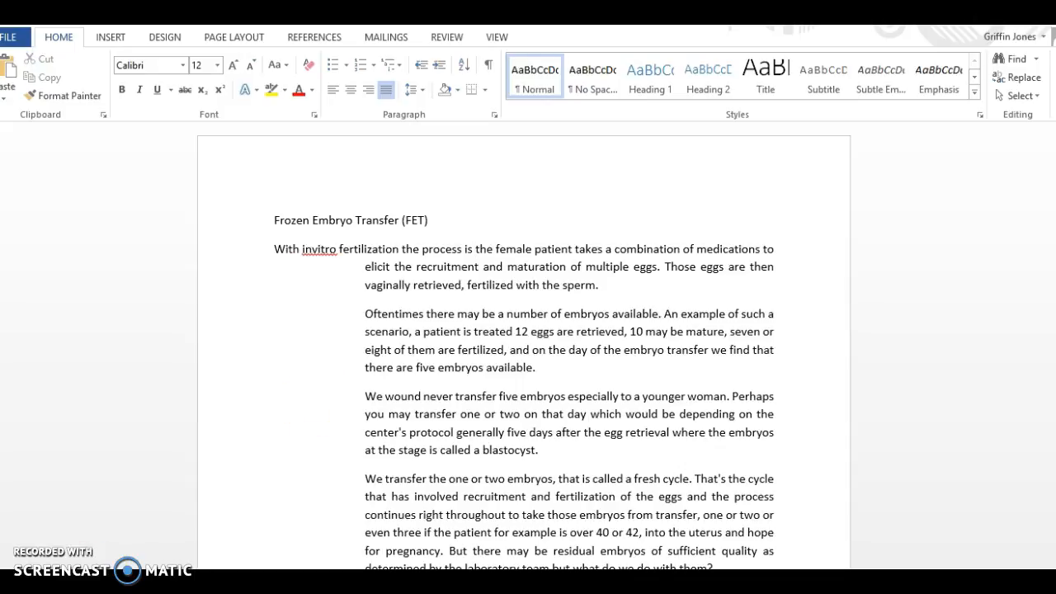
click(306, 266)
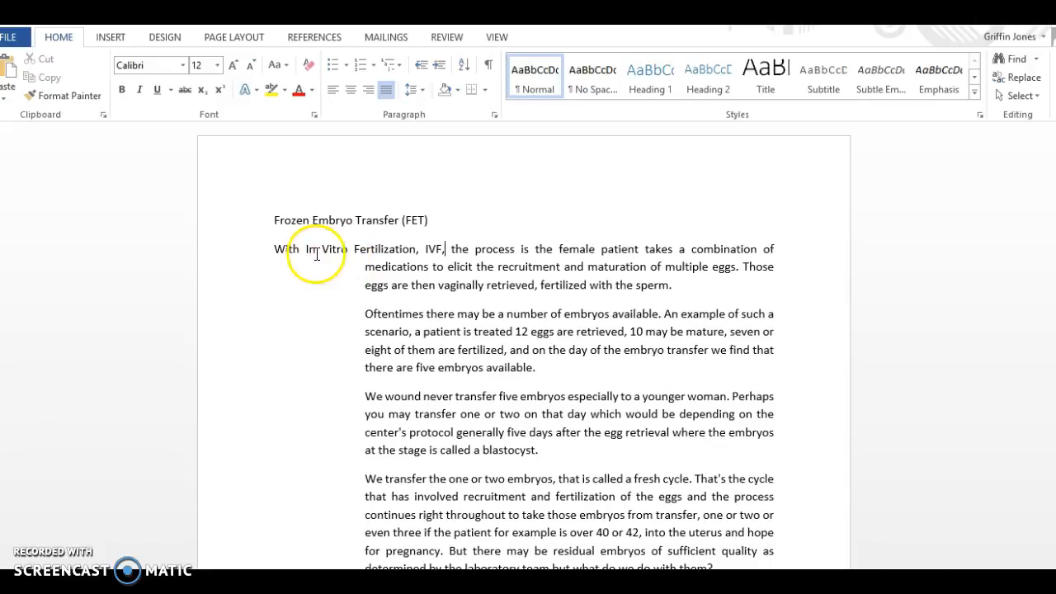
Put the abbreviation IVF in parentheses in the opening sentence so it reads "In Vitro Fertilization (IVF),".
key(BackSpace)
key(BackSpace)
key(BackSpace)
key(BackSpace)
key(BackSpace)
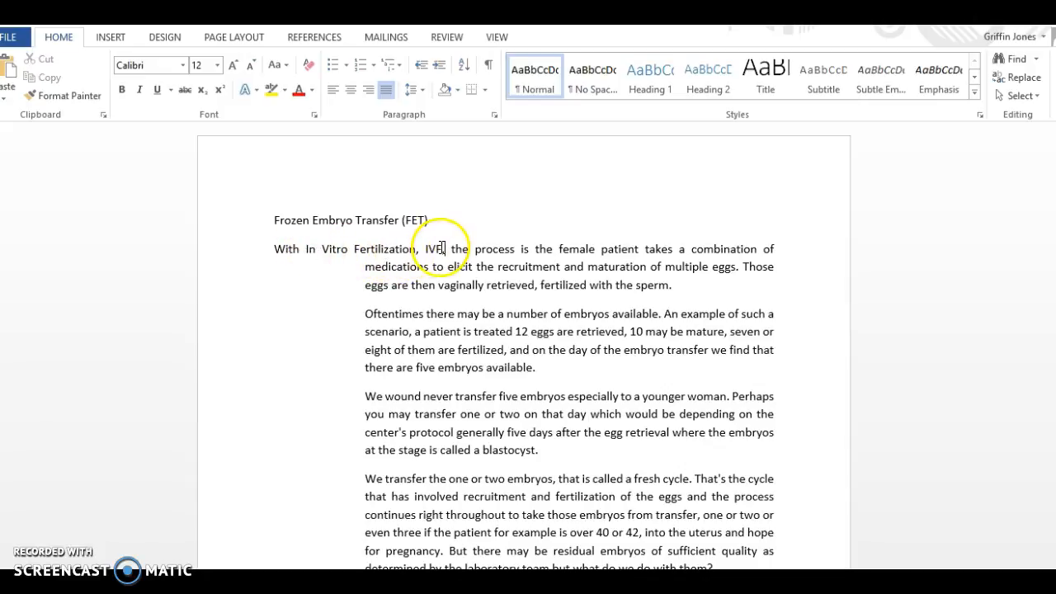
key(BackSpace)
key(BackSpace)
text((I)
text(VF),)
click(438, 249)
text(, the embryo)
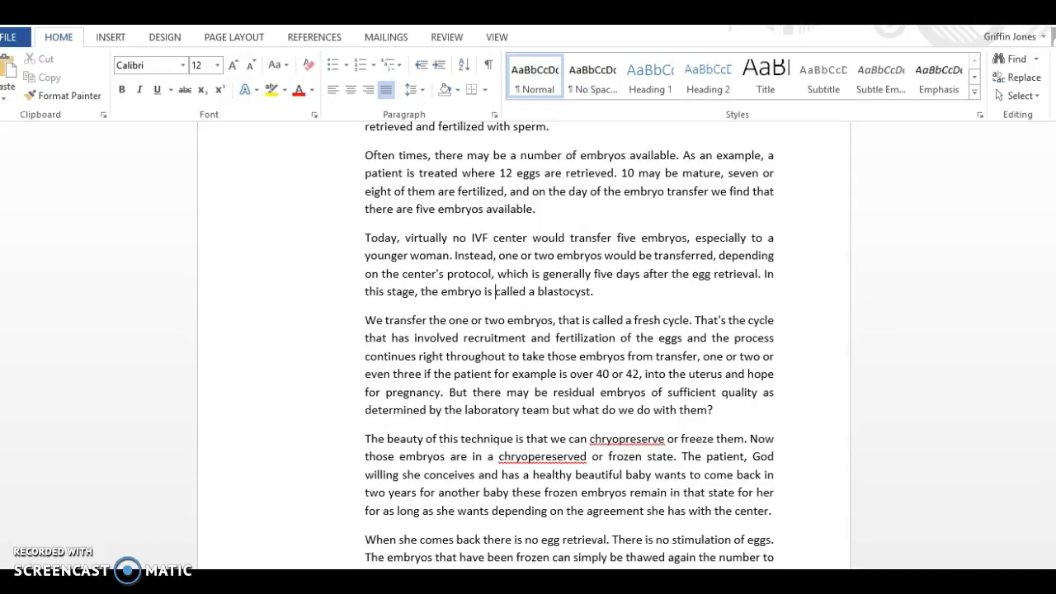
Review the edited Frozen Embryo Transfer page's title, question headings and paragraphs on fresh cycles, blastocysts and cryopreservation.
scroll(1055, 299, up, 4)
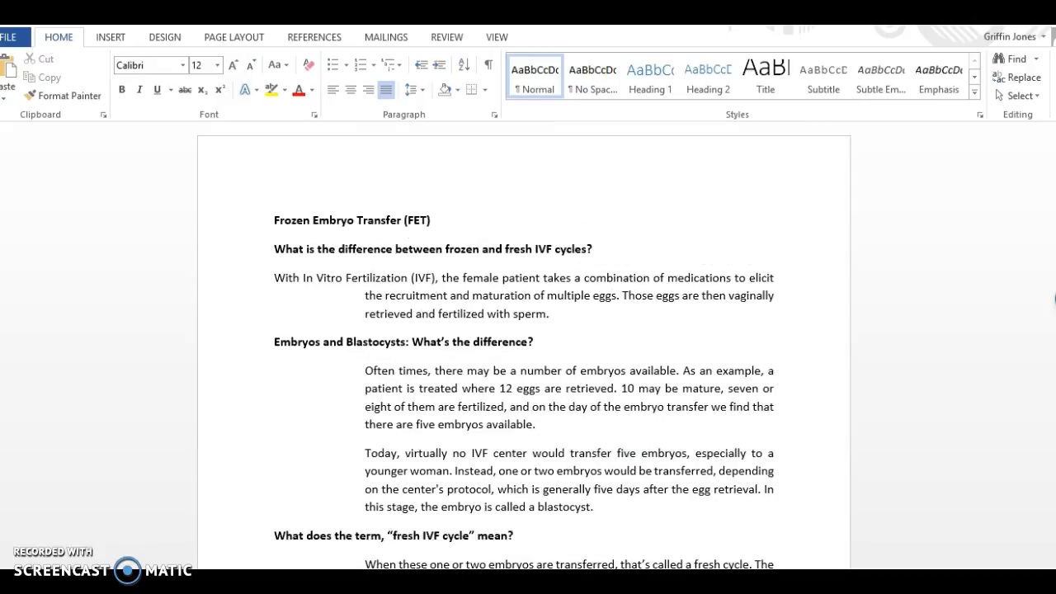
scroll(1055, 300, down, 4)
scroll(1054, 299, up, 4)
scroll(1054, 299, down, 2)
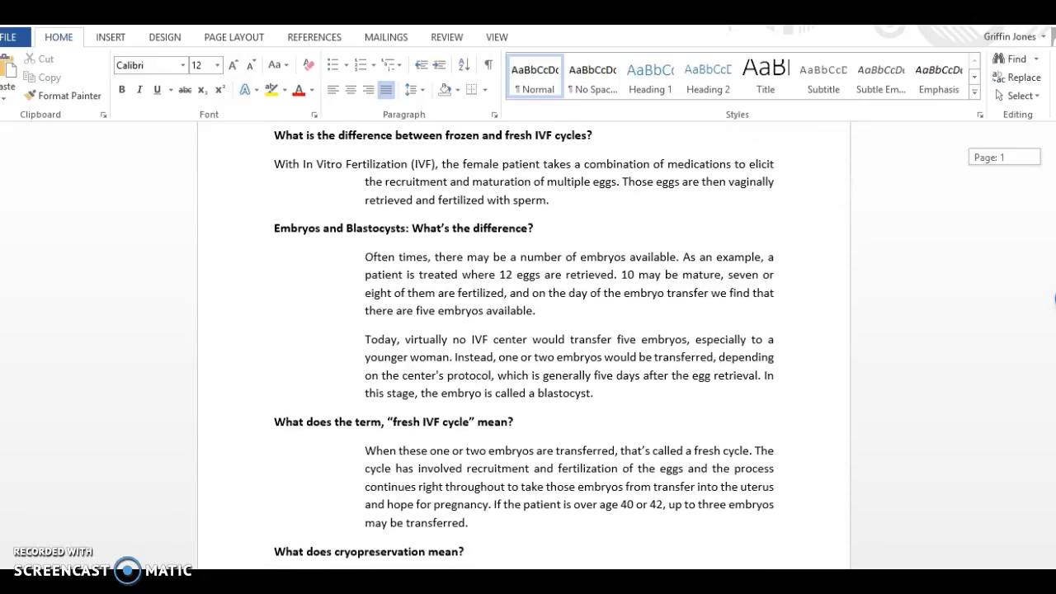
scroll(1054, 300, down, 3)
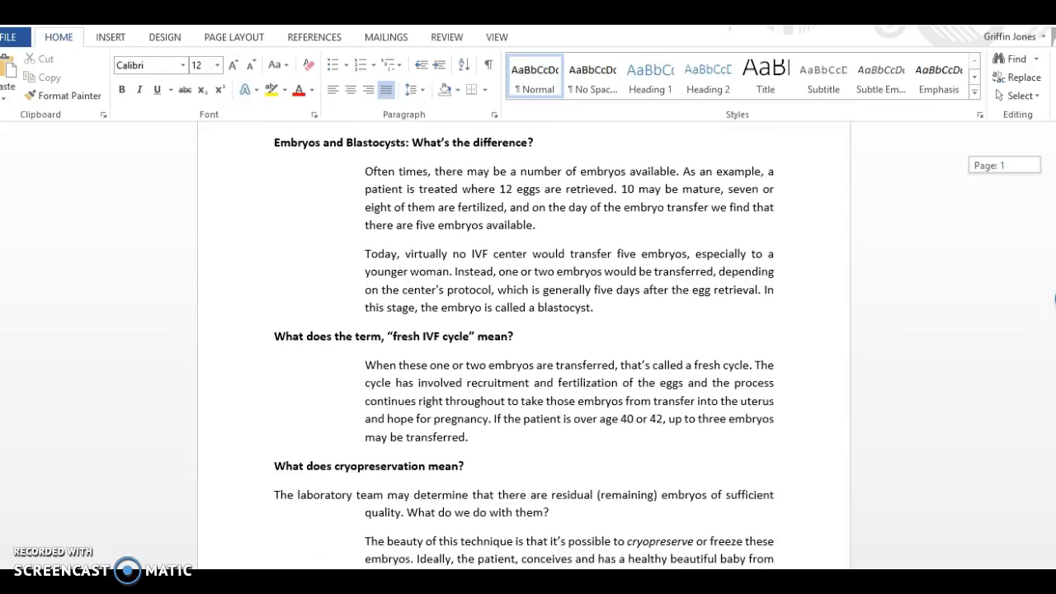
scroll(1055, 299, down, 2)
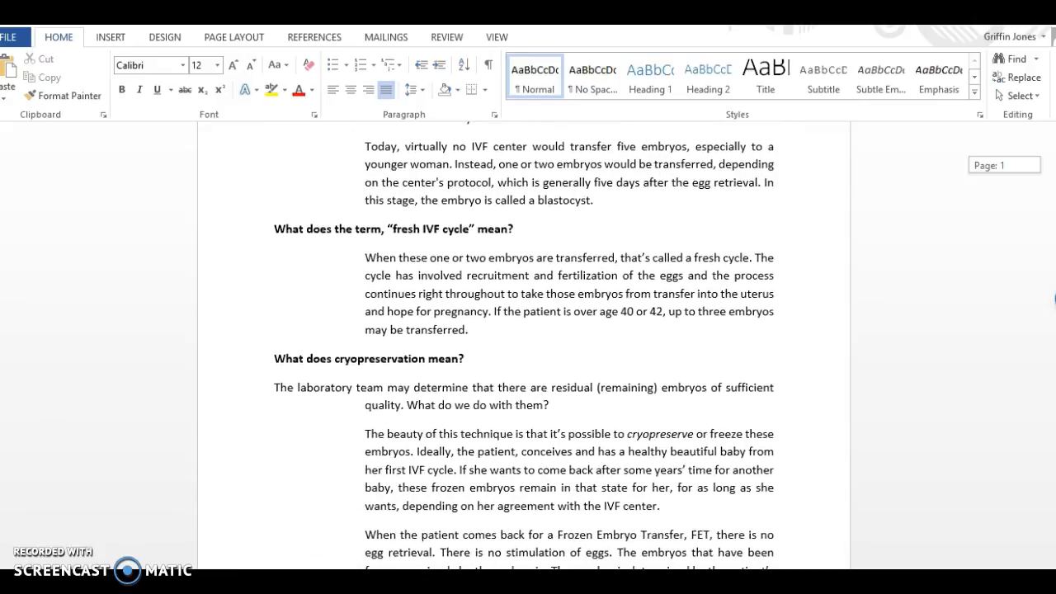
scroll(1054, 299, up, 6)
scroll(1054, 299, down, 3)
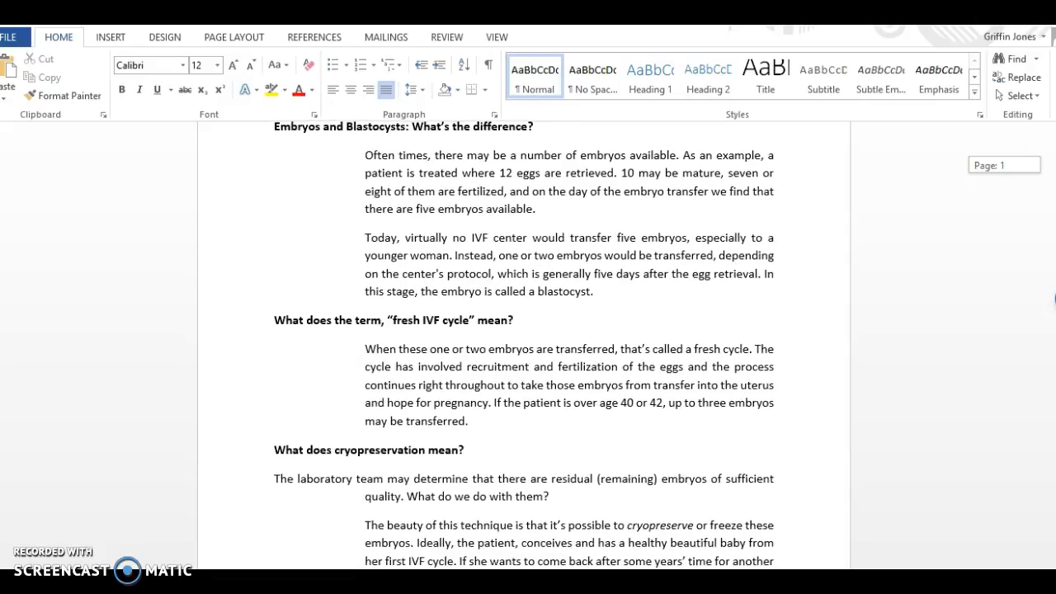
scroll(444, 234, up, 4)
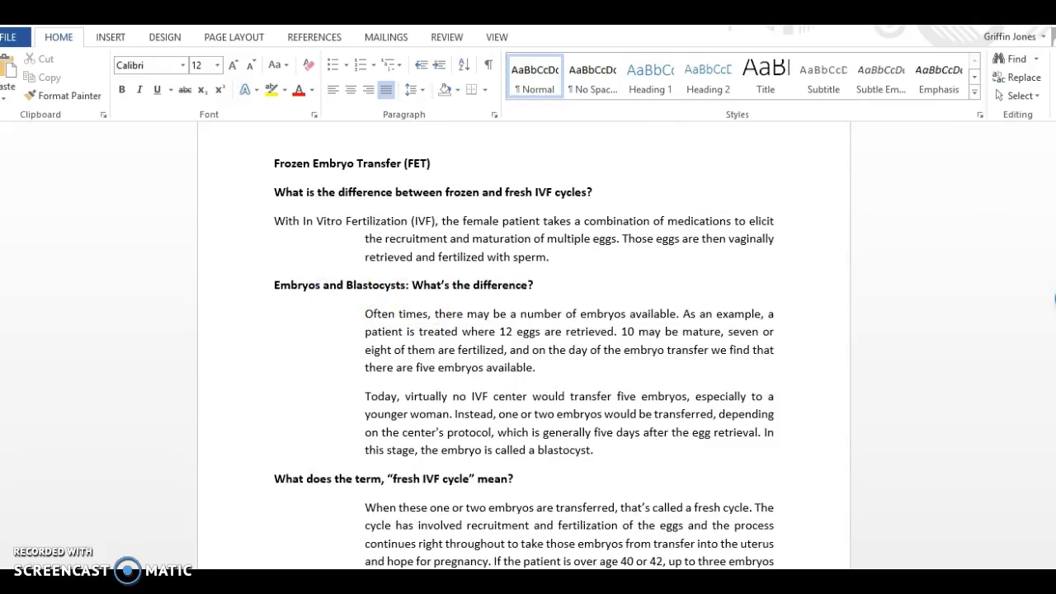
scroll(524, 350, down, 7)
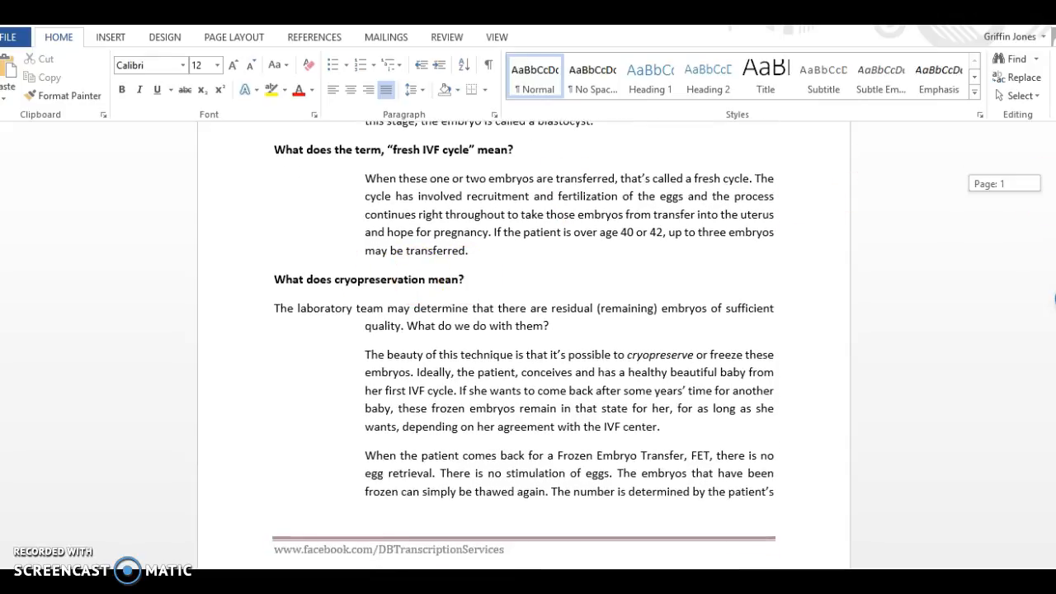
scroll(524, 347, up, 2)
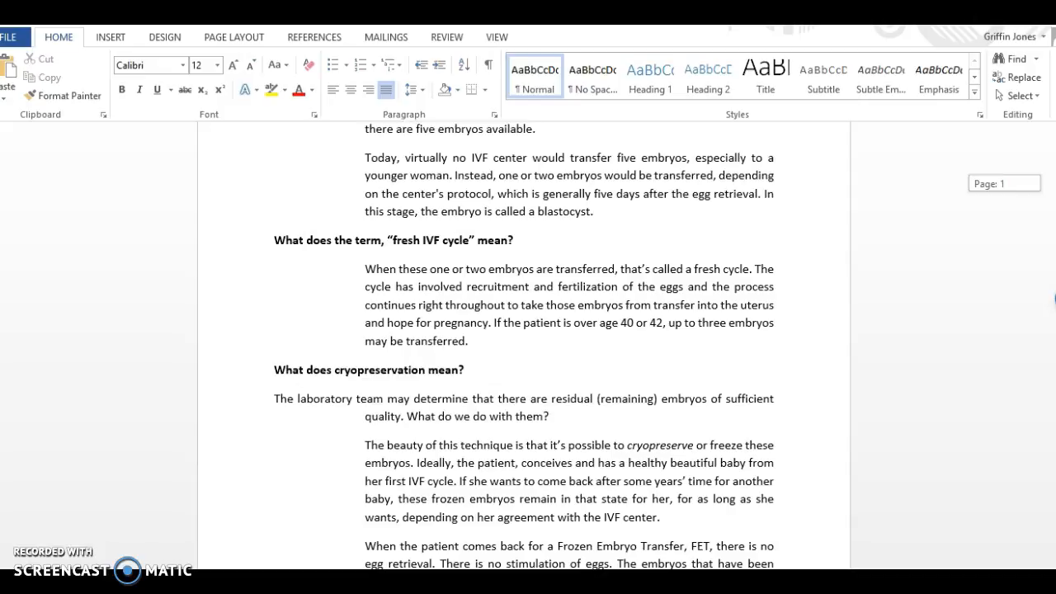
scroll(525, 344, down, 1)
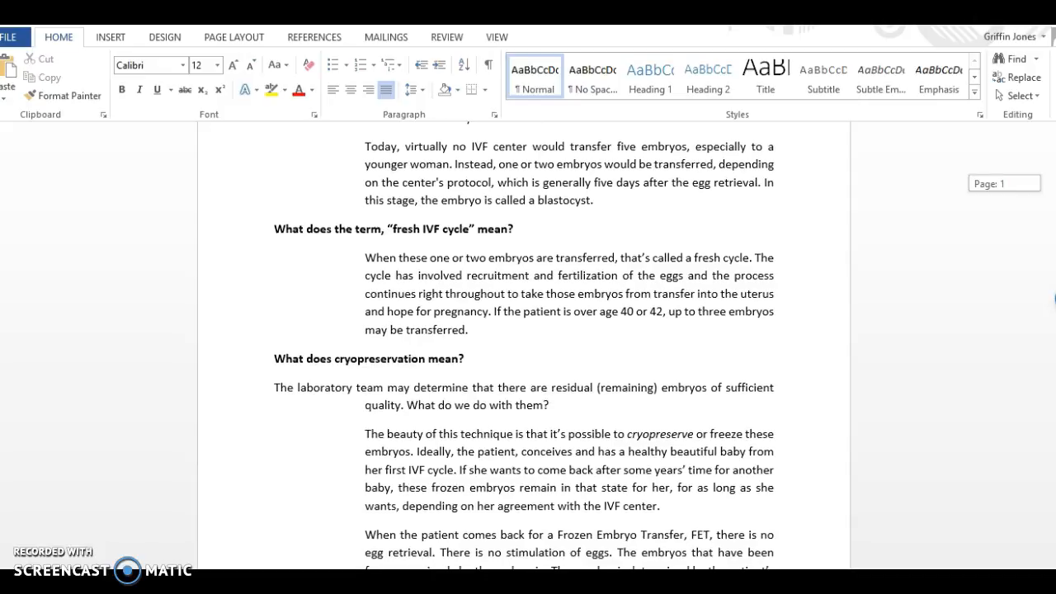
scroll(525, 346, down, 2)
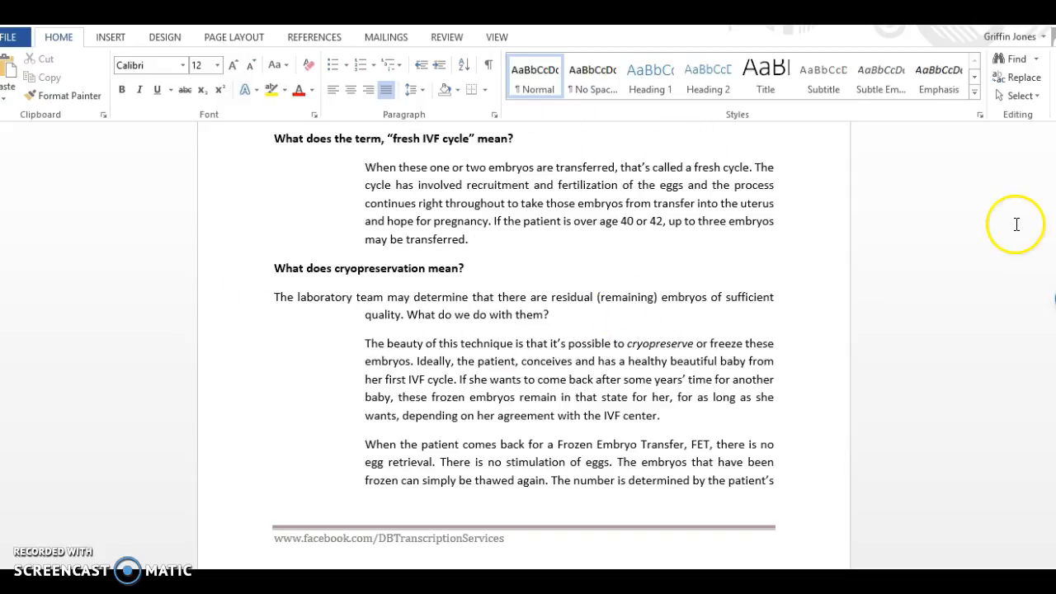
Review the remaining sections on returning for a frozen transfer, freeze-all IVF cycles and vitrification, up to the family balancing text.
scroll(1054, 299, down, 3)
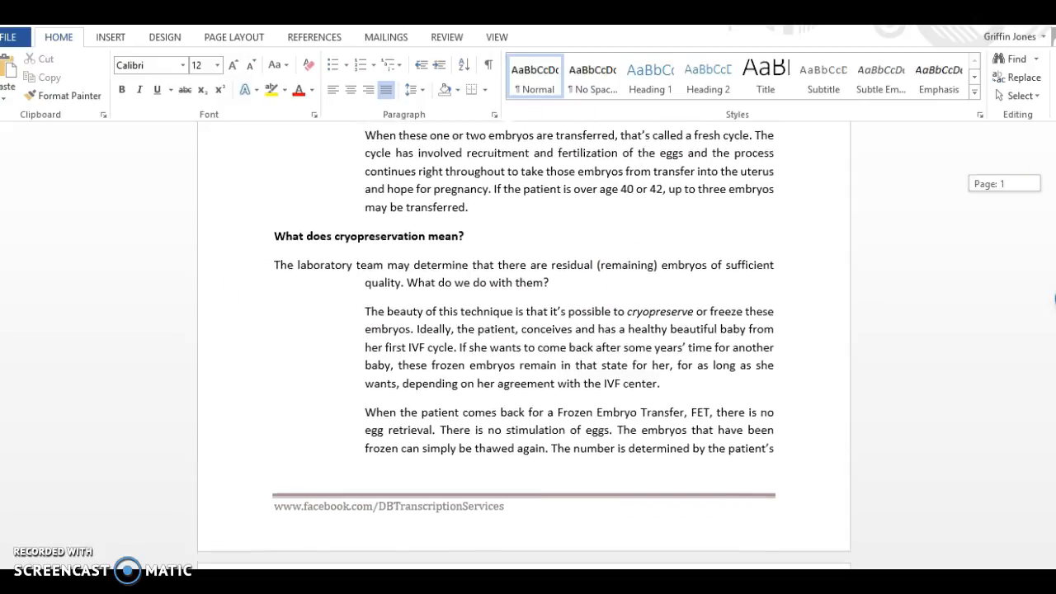
scroll(1055, 299, down, 3)
scroll(1055, 299, up, 8)
scroll(1055, 299, down, 3)
scroll(1054, 299, down, 12)
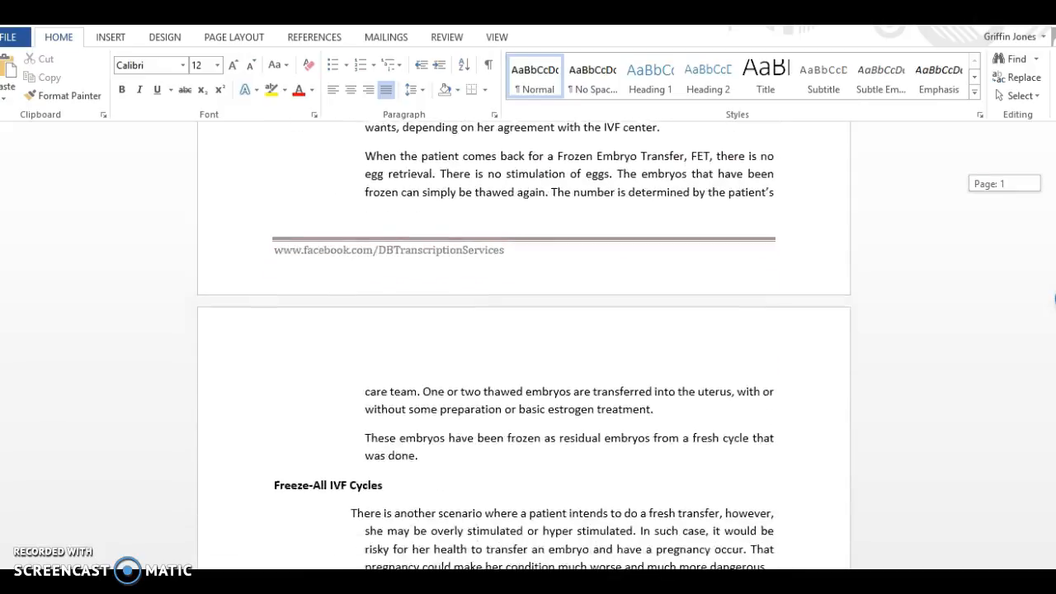
scroll(1054, 299, down, 4)
scroll(1055, 298, up, 6)
scroll(1054, 299, down, 3)
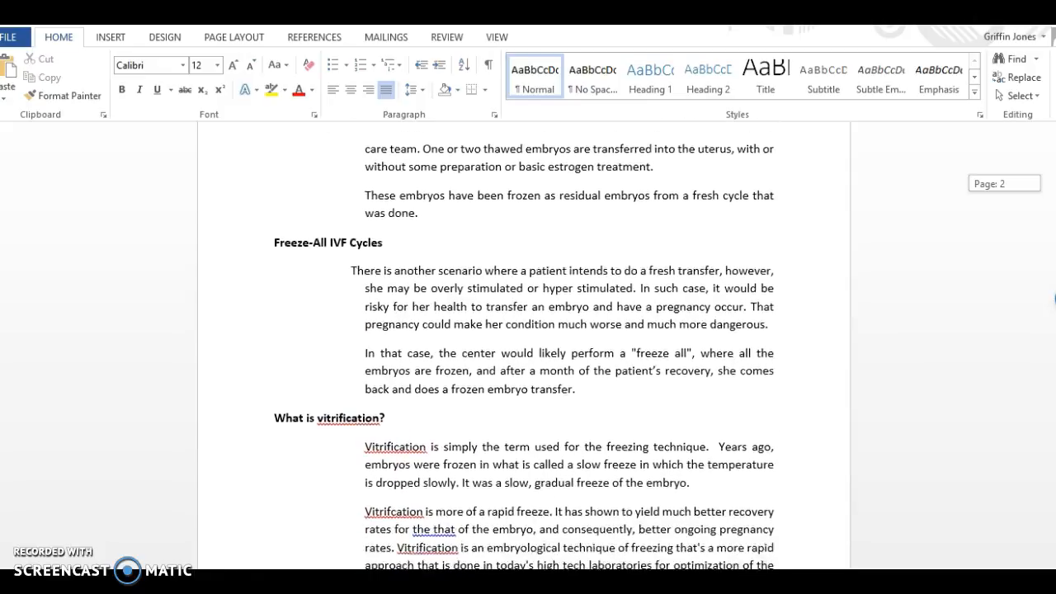
scroll(1055, 298, down, 1)
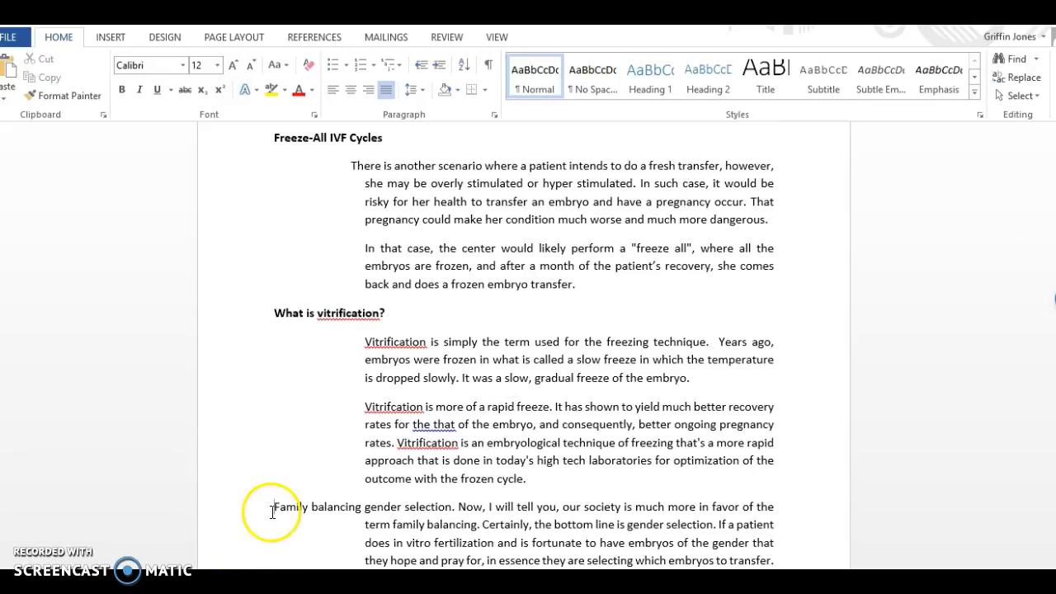
Select all the remaining transcript text from "Family balancing gender selection" to the end of the document.
drag(276, 510, 235, 390)
drag(369, 568, 370, 568)
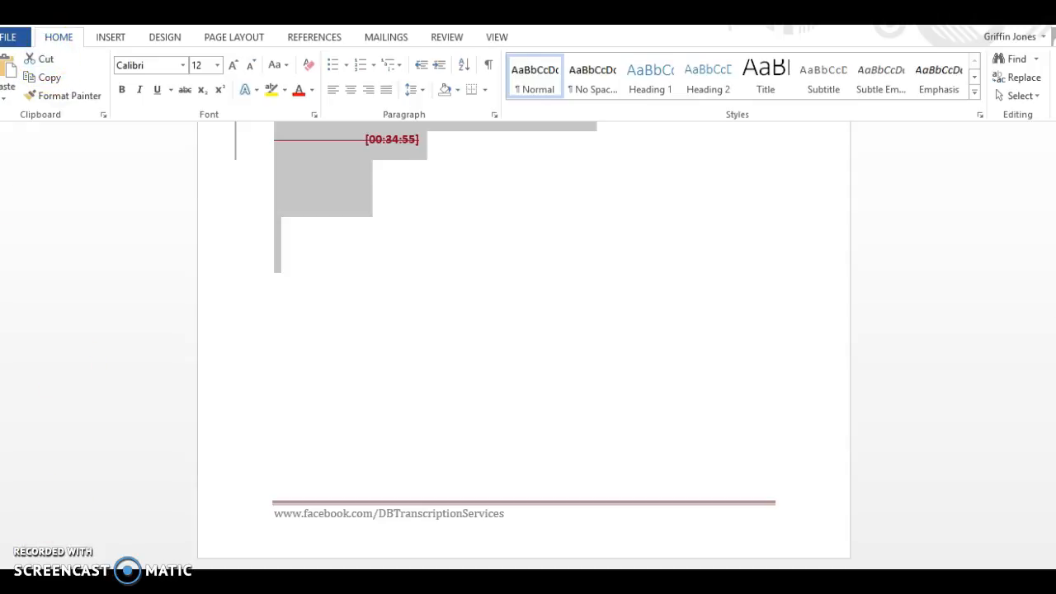
drag(1055, 355, 1055, 298)
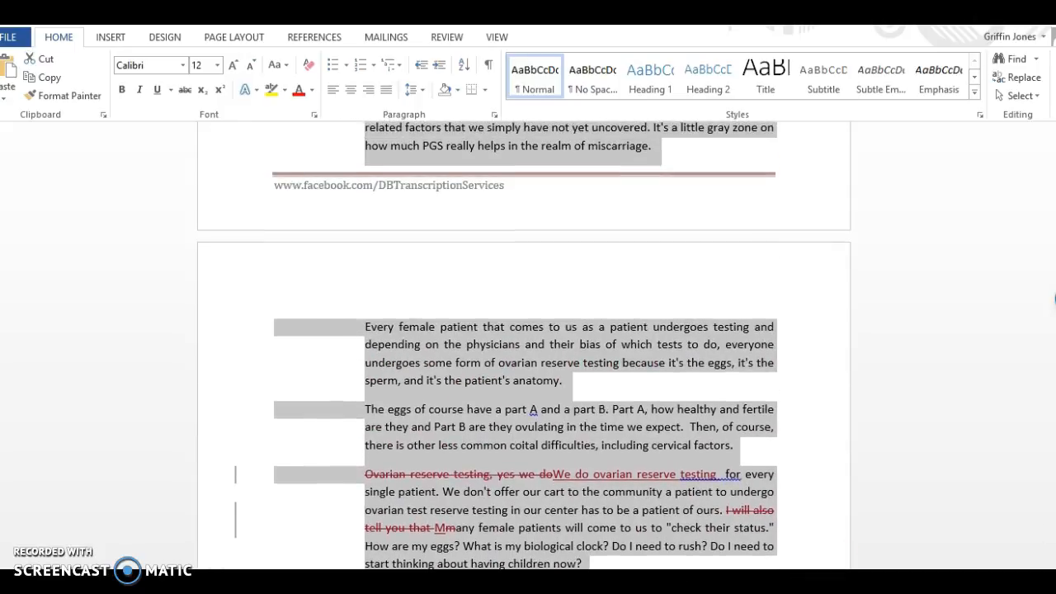